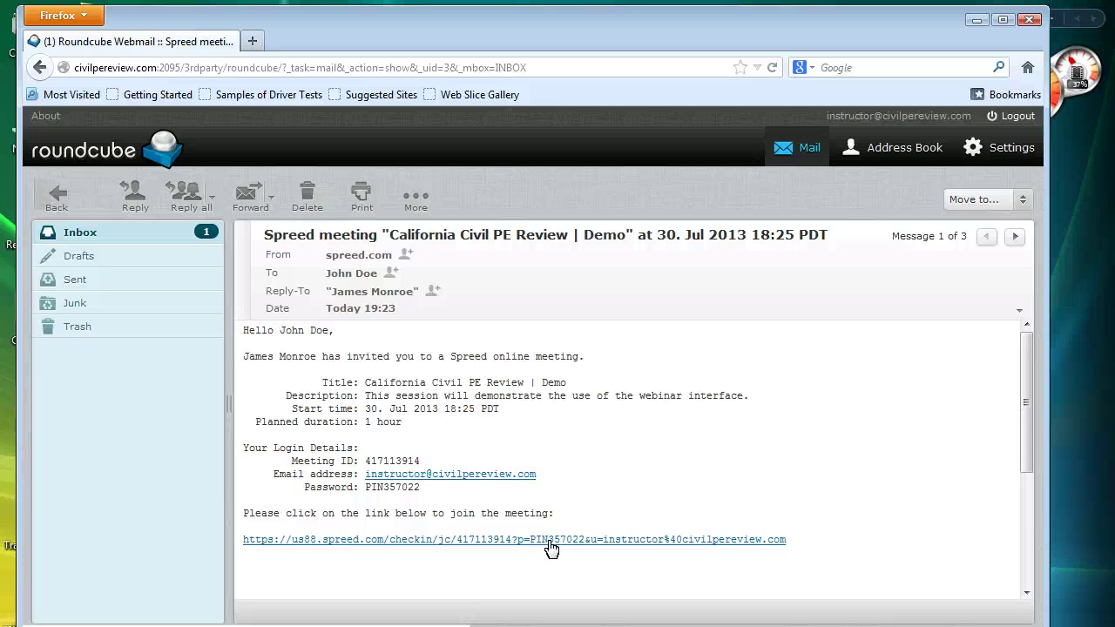
# Open the meeting link from the Spreed invitation e-mail in a new tab and join the California Civil PE Review | Demo meeting.
pyautogui.rightClick(550, 543)
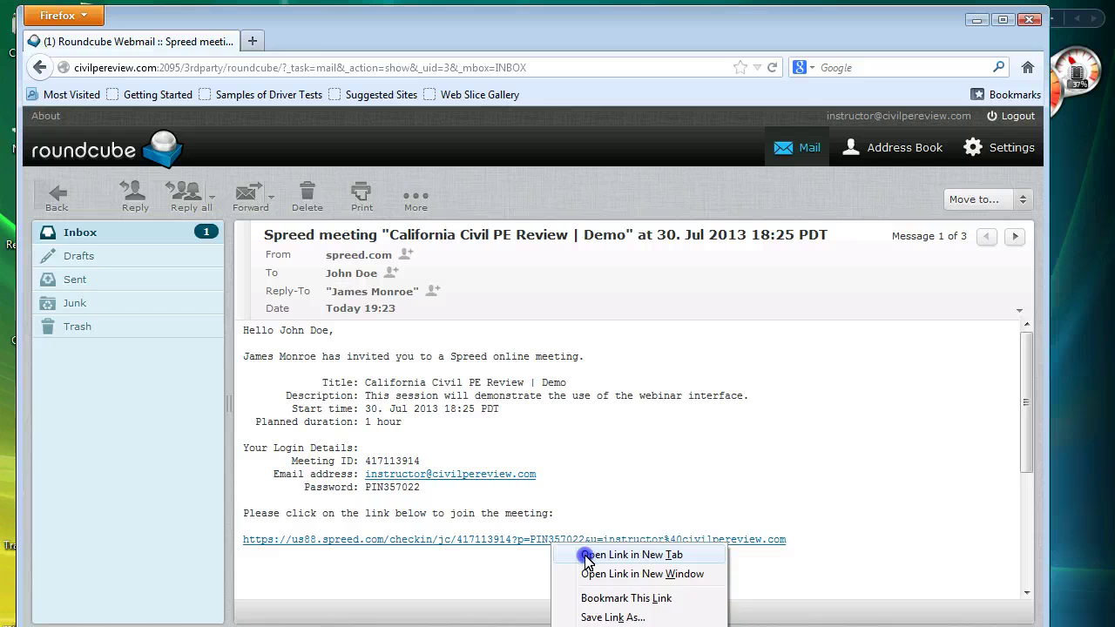
pyautogui.click(588, 555)
pyautogui.click(360, 45)
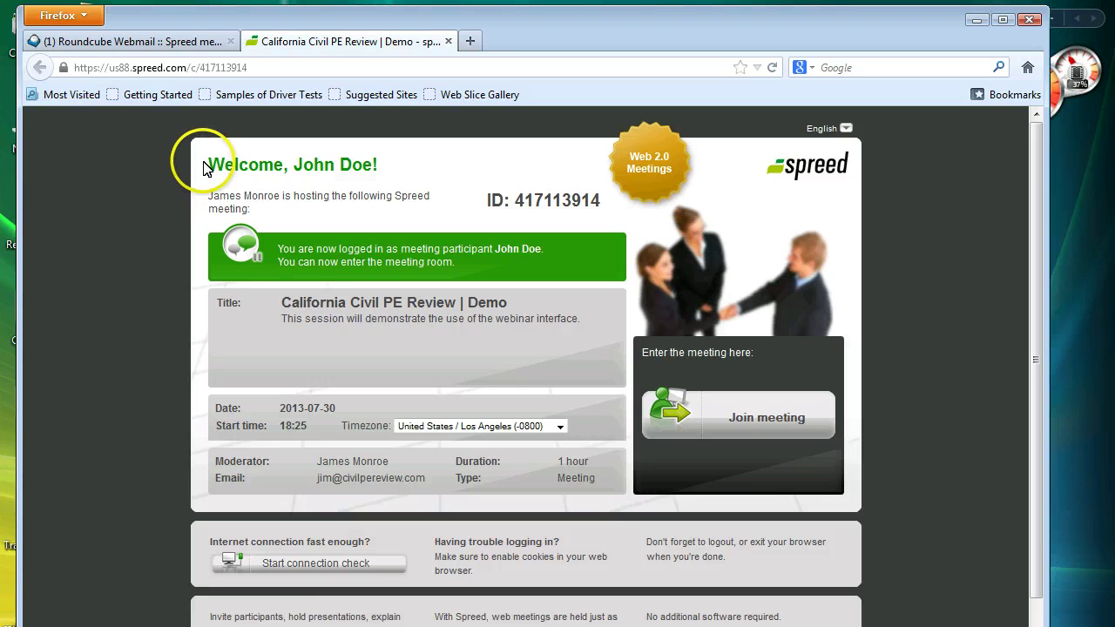
pyautogui.click(737, 416)
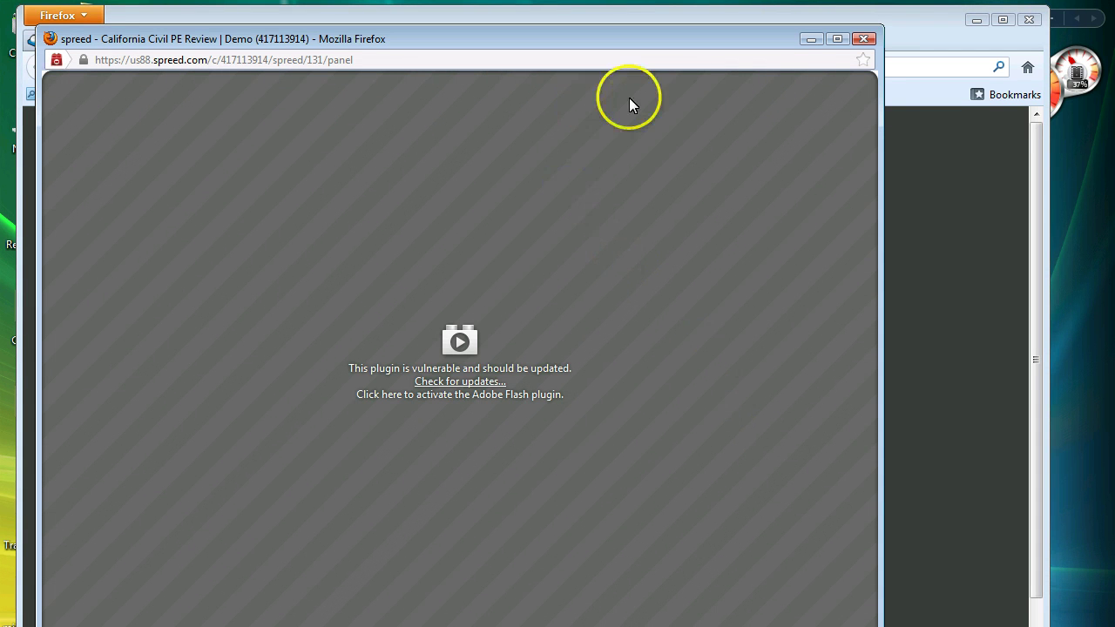
# Minimize the main browser window, reposition the meeting window on the desktop and activate its Adobe Flash plugin.
pyautogui.click(977, 20)
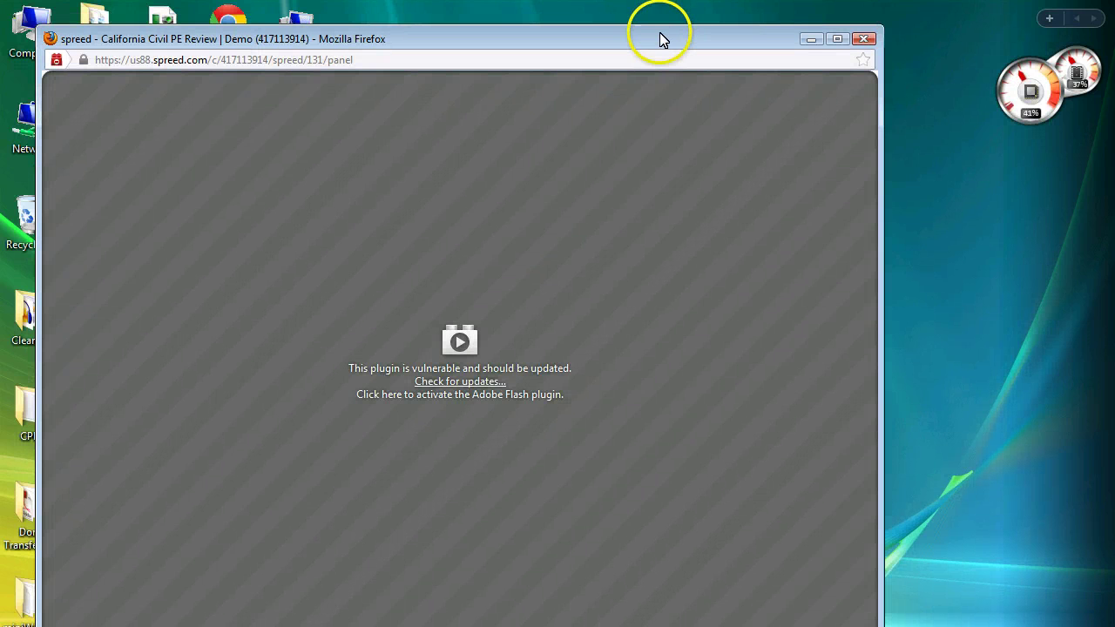
pyautogui.moveTo(660, 35); pyautogui.dragTo(632, 16)
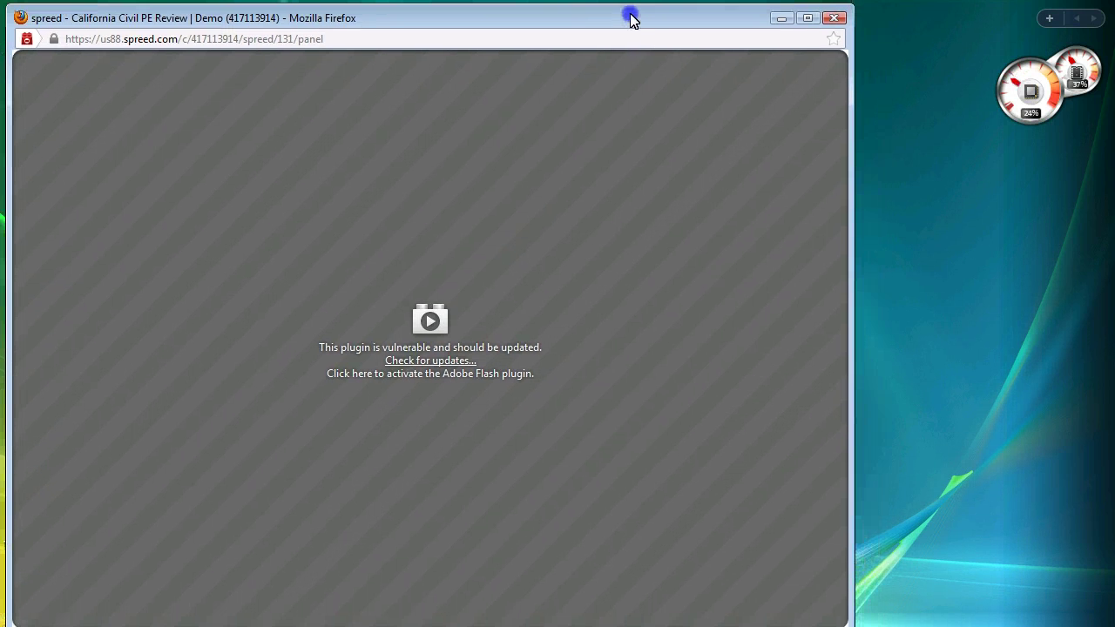
pyautogui.click(496, 379)
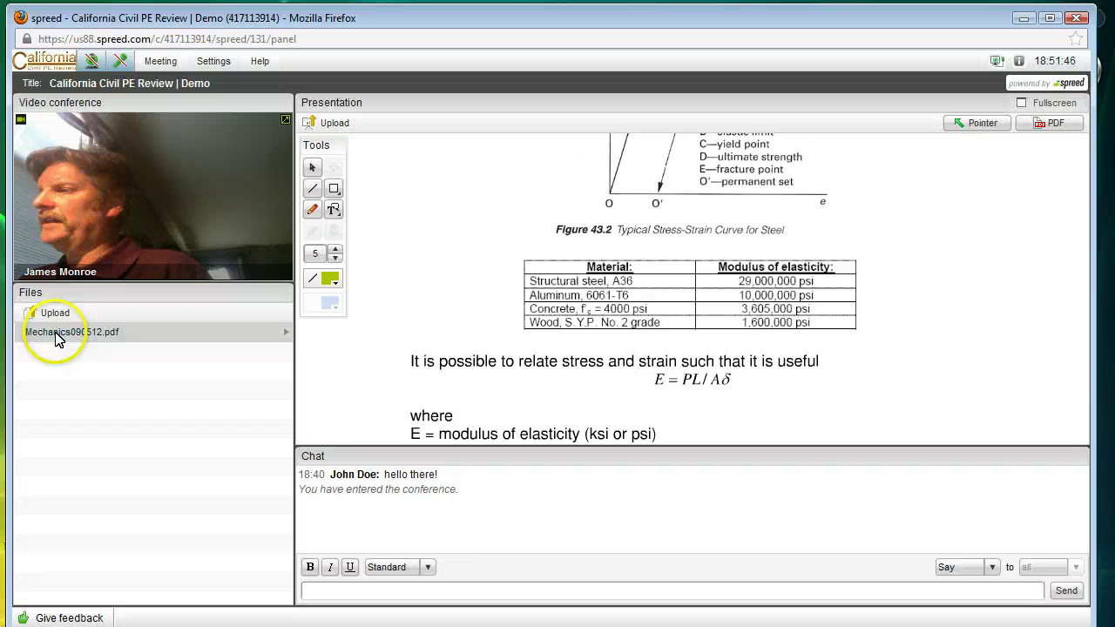
# Set the meeting connection's bandwidth to High Quality (upstream 1 Mbit/s or higher) and save the setting.
pyautogui.moveTo(56, 338)
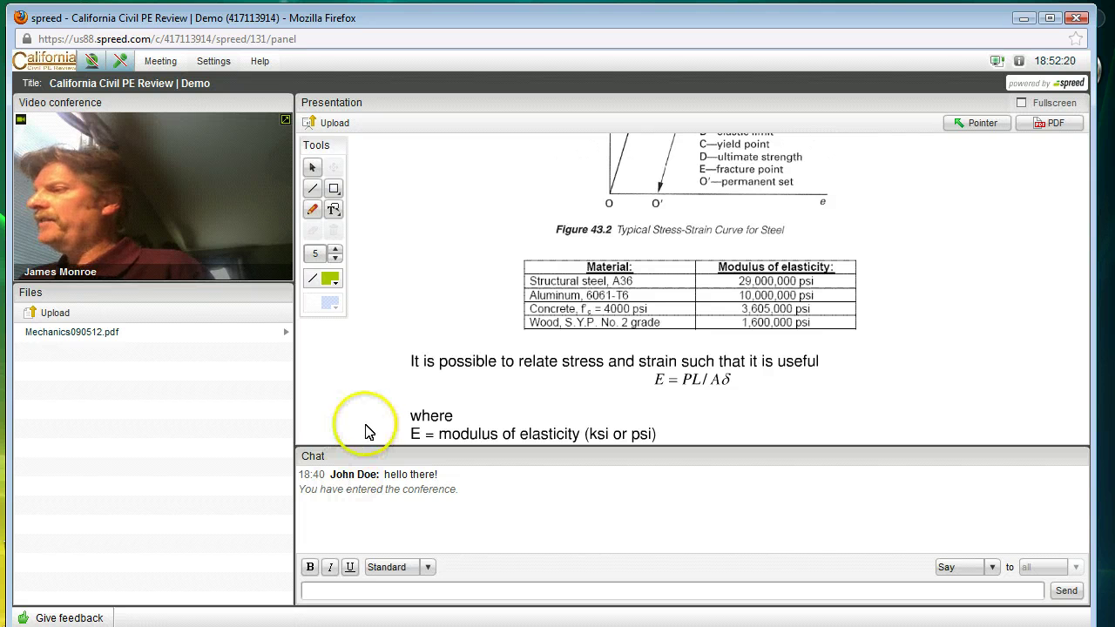
pyautogui.click(224, 67)
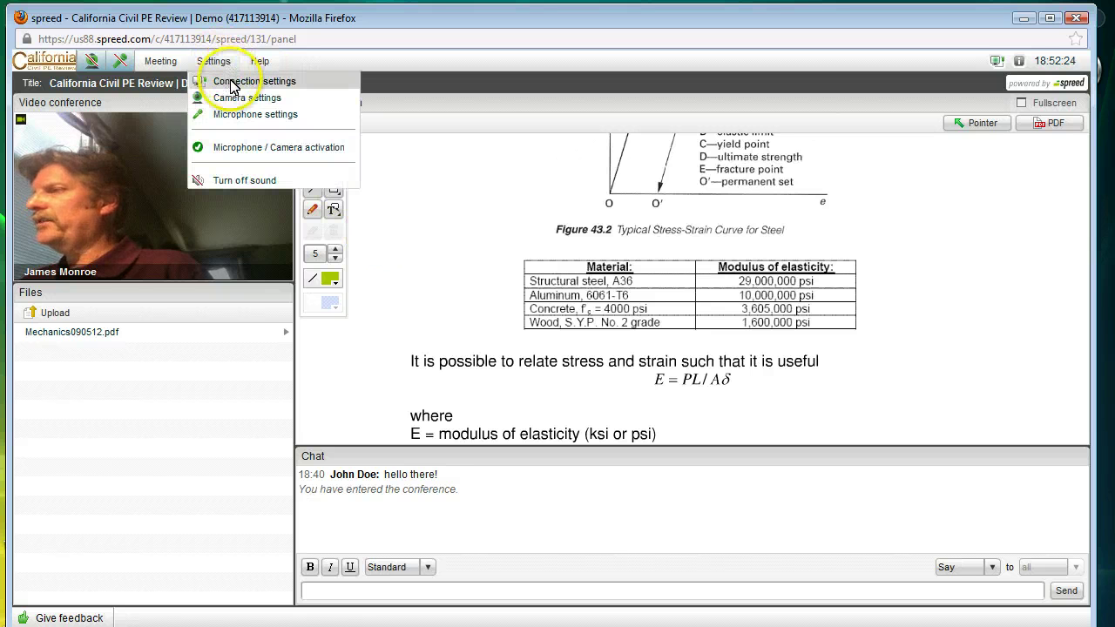
pyautogui.click(233, 84)
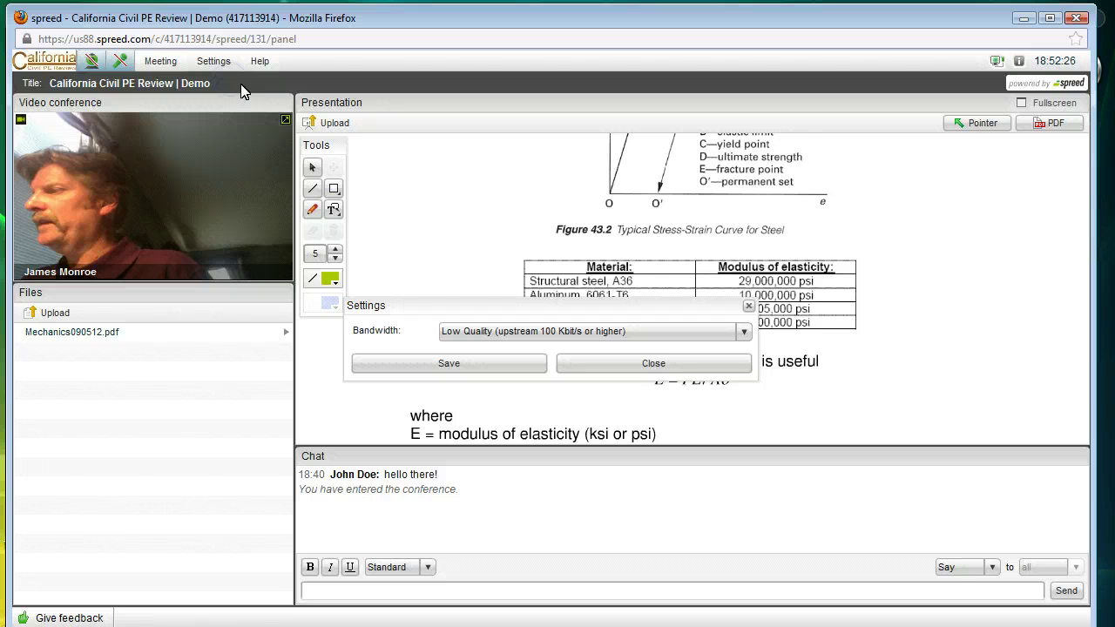
pyautogui.click(745, 333)
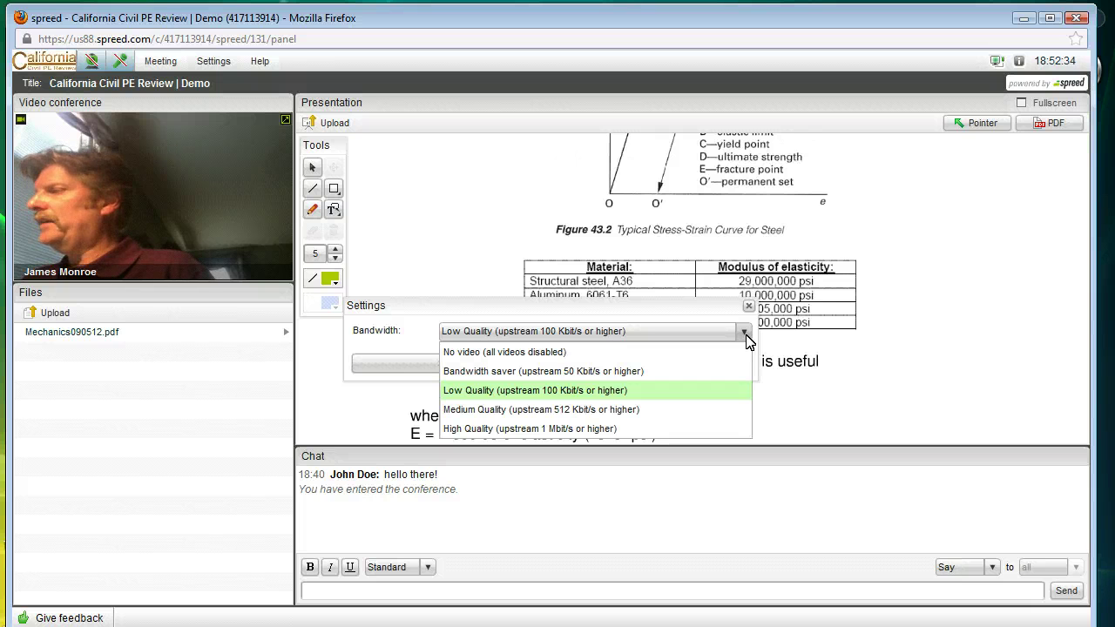
pyautogui.click(592, 394)
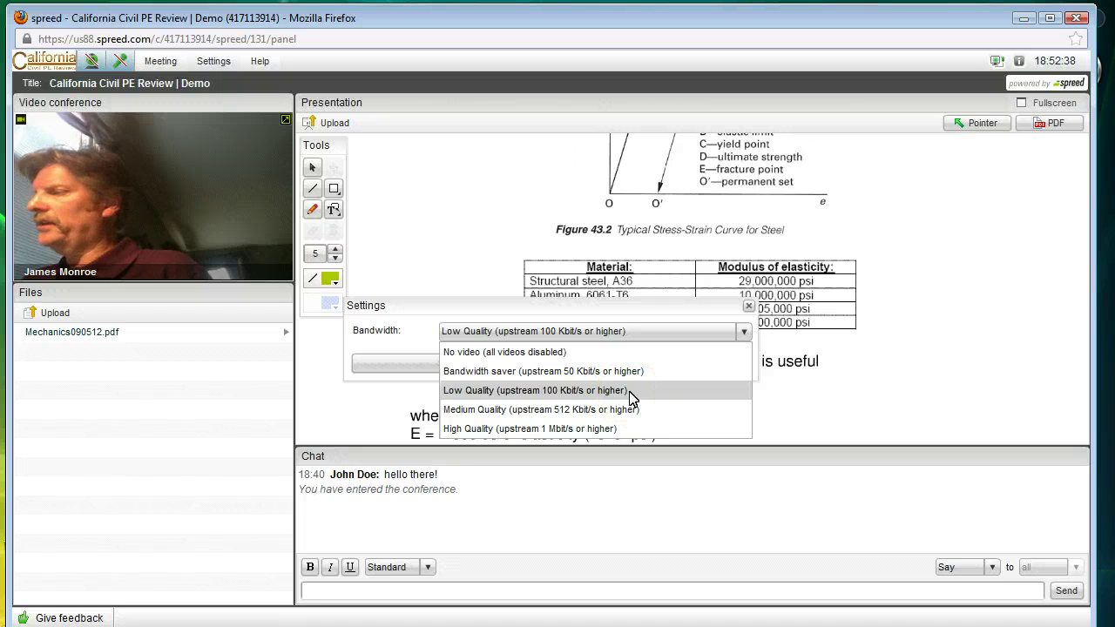
pyautogui.click(633, 398)
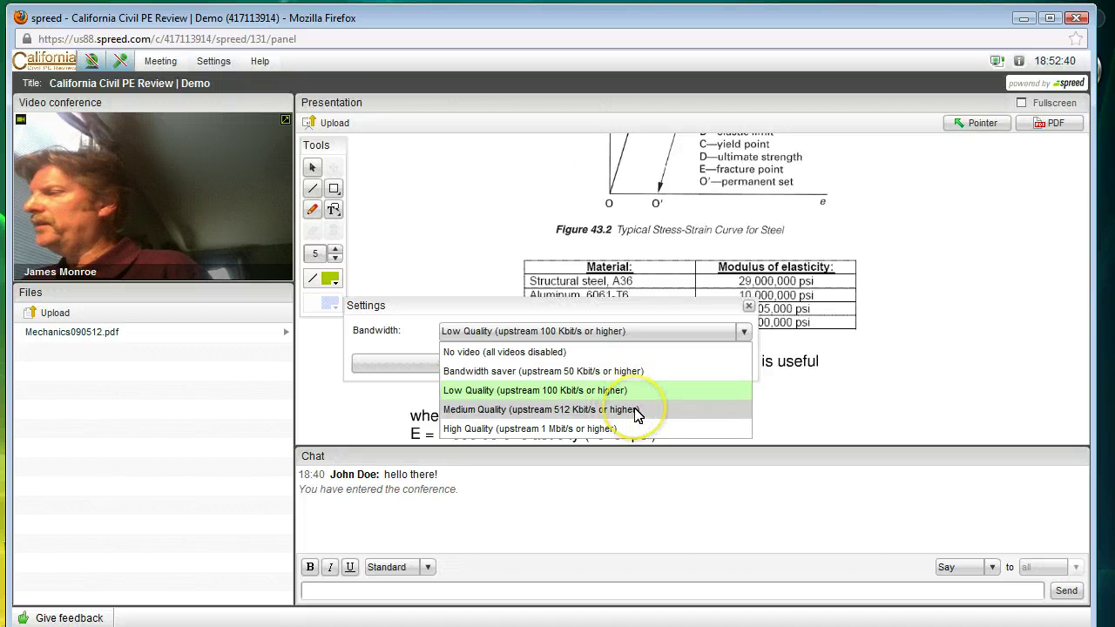
pyautogui.click(631, 429)
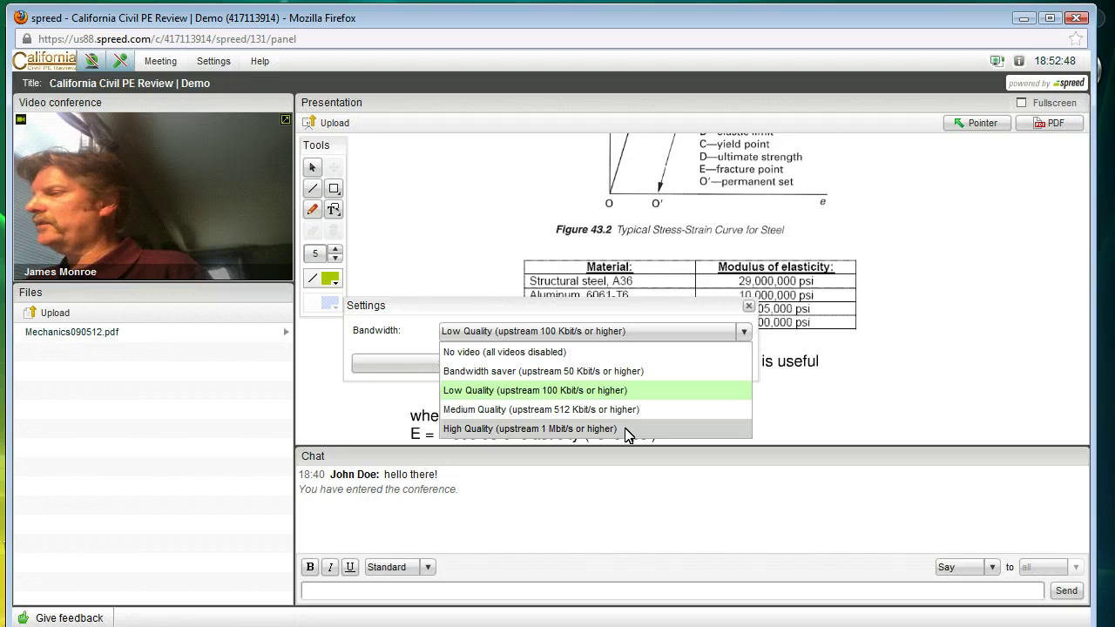
pyautogui.click(627, 430)
pyautogui.click(507, 365)
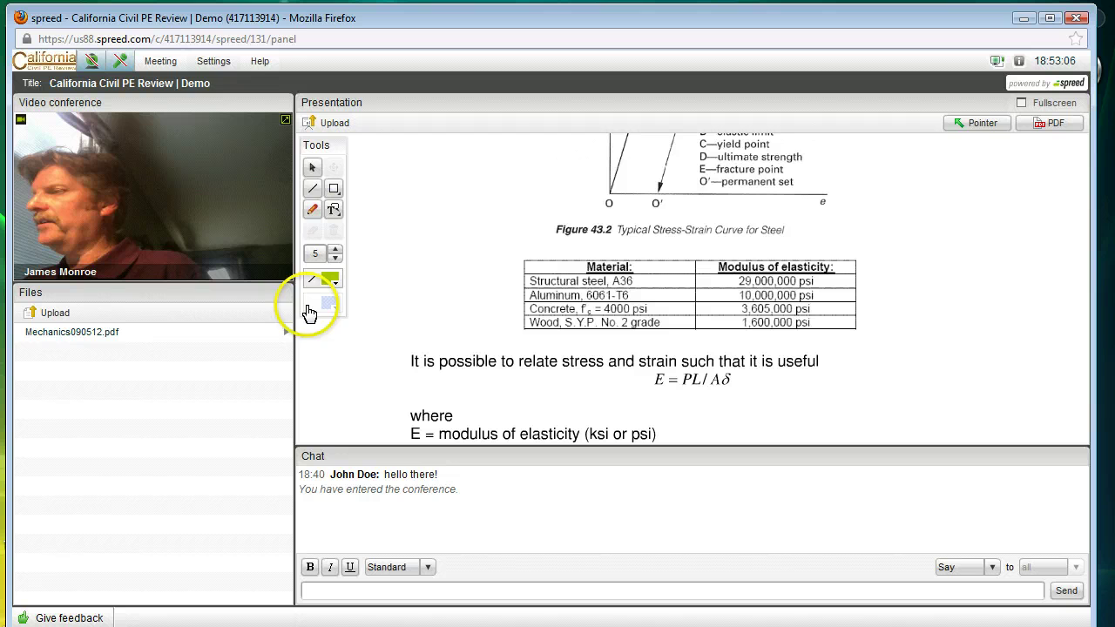
# Allow the meeting site to access the camera and microphone through the microphone settings and Adobe Flash Player privacy prompt.
pyautogui.click(225, 68)
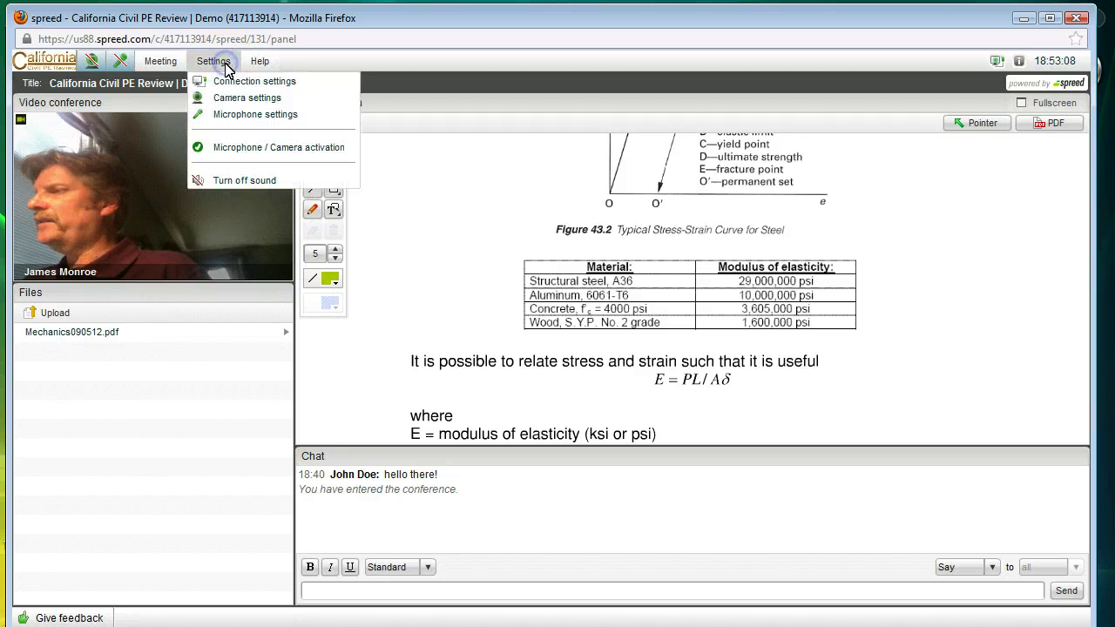
pyautogui.click(239, 117)
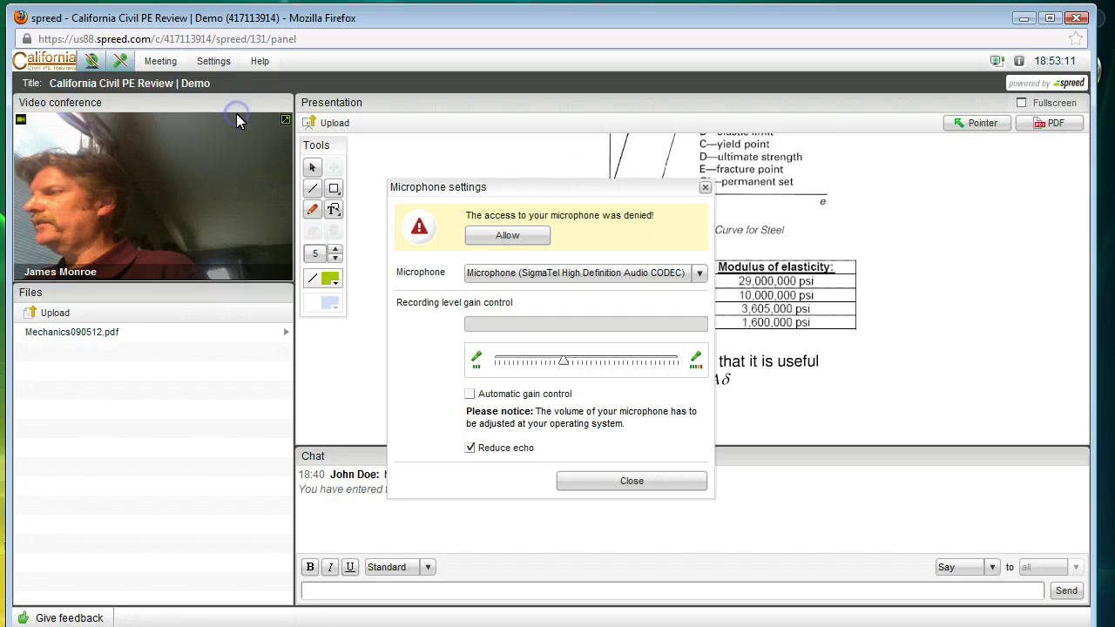
pyautogui.click(480, 237)
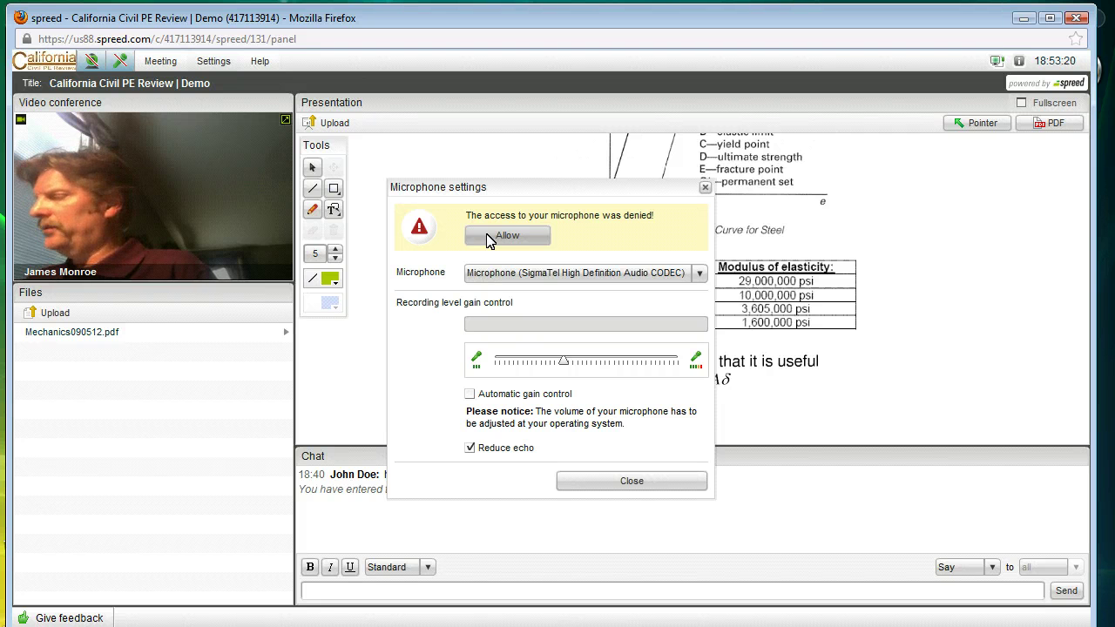
pyautogui.click(488, 237)
pyautogui.click(470, 350)
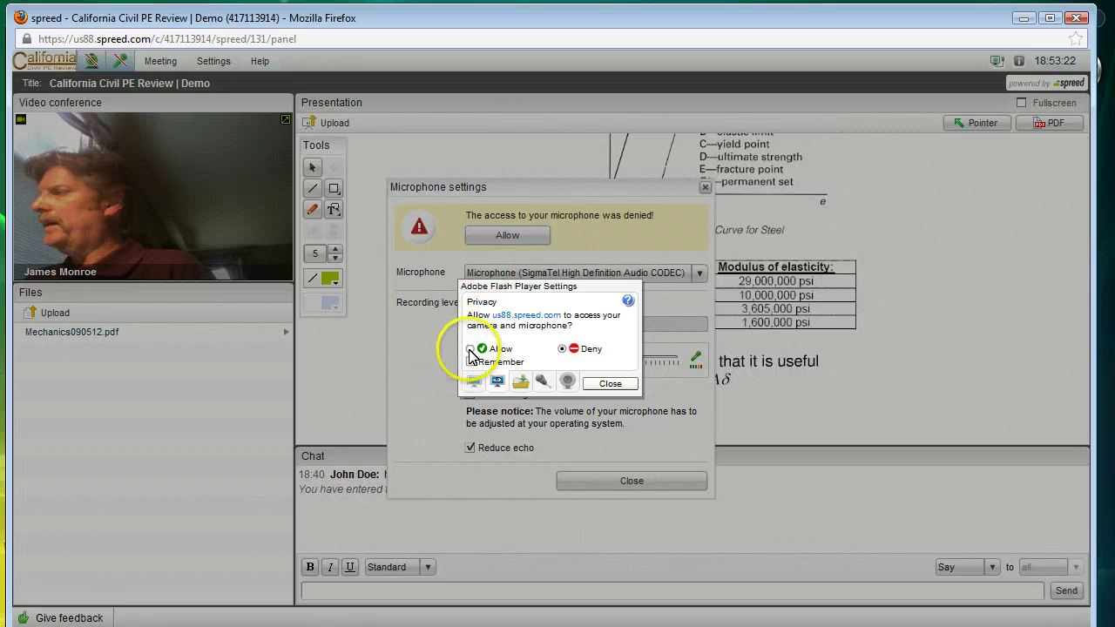
pyautogui.click(470, 349)
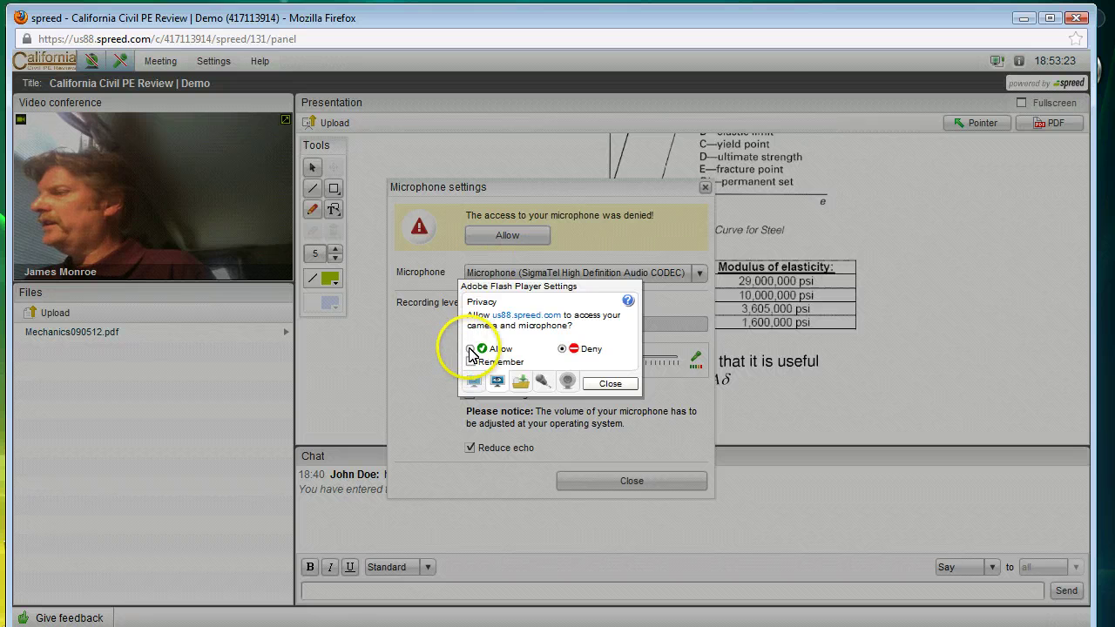
pyautogui.click(607, 384)
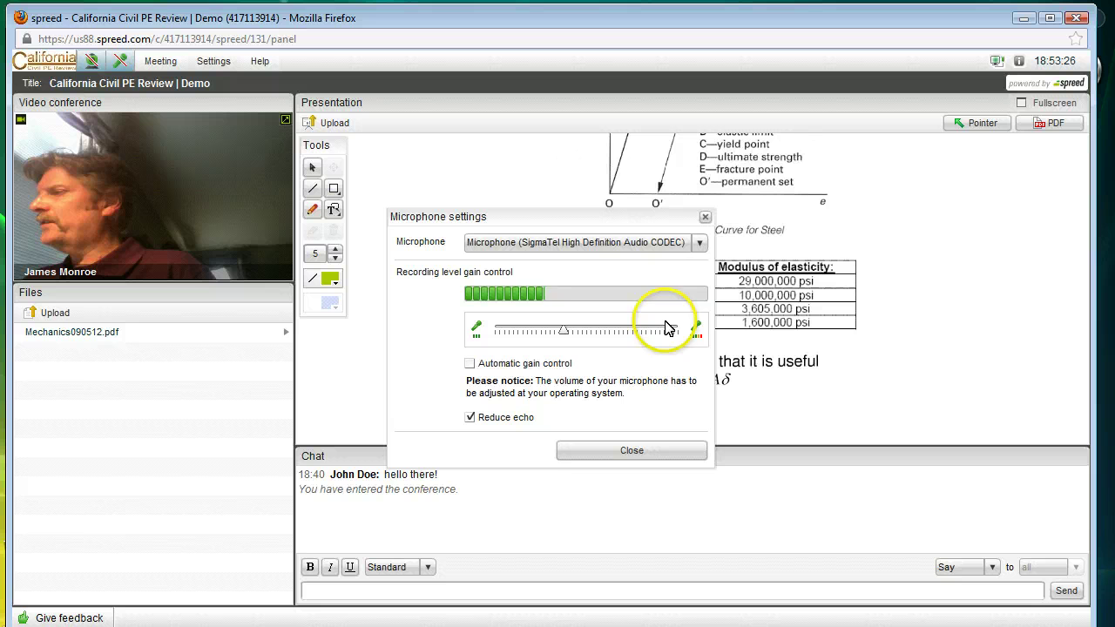
# Review the available microphones and gain options, then close the microphone settings.
pyautogui.click(700, 243)
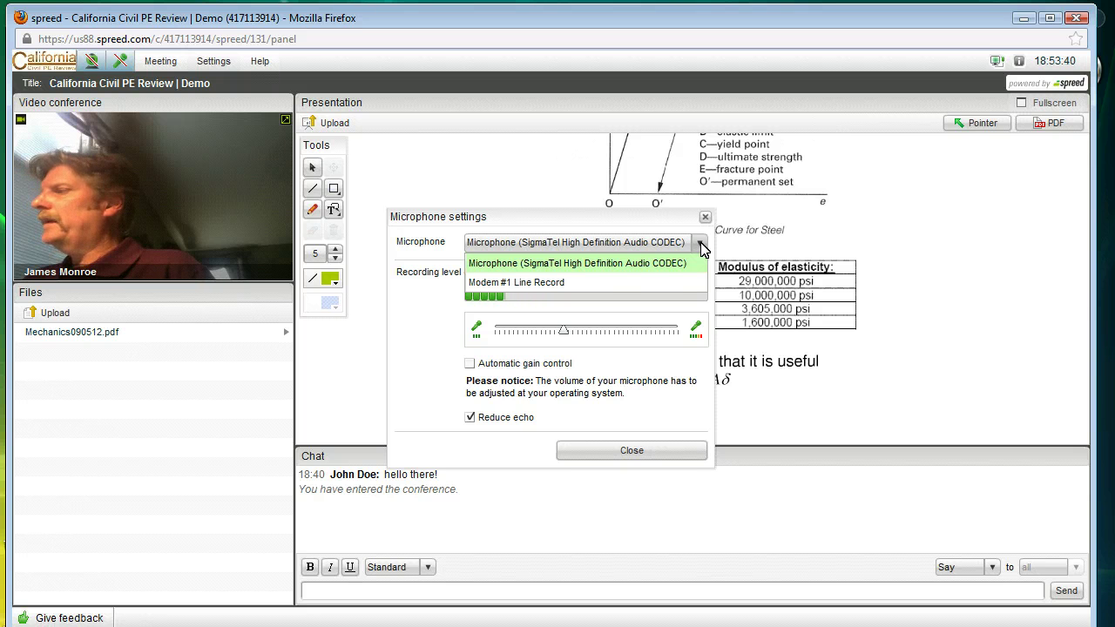
pyautogui.click(700, 243)
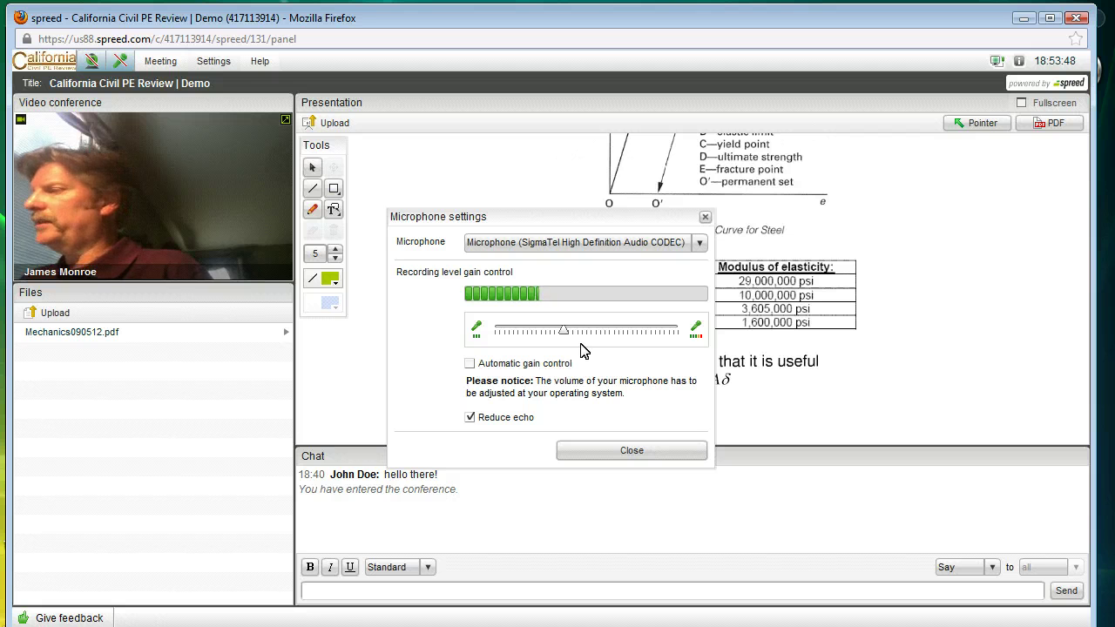
pyautogui.click(469, 363)
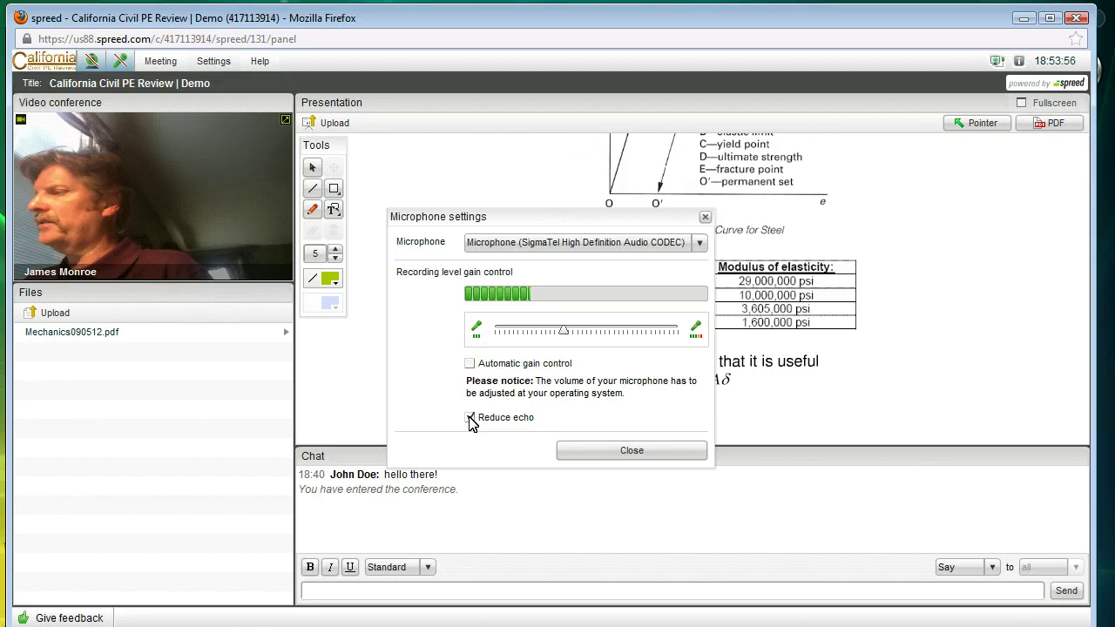
pyautogui.click(581, 450)
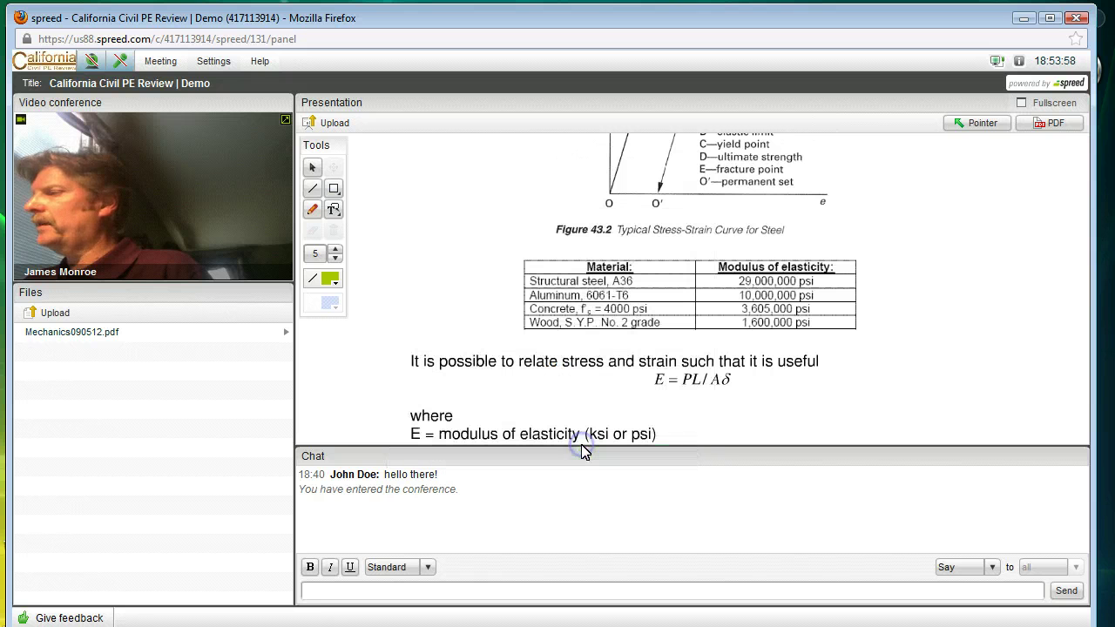
# Suspend the presenter's video in the video conference, resume it, and suspend it again.
pyautogui.click(22, 123)
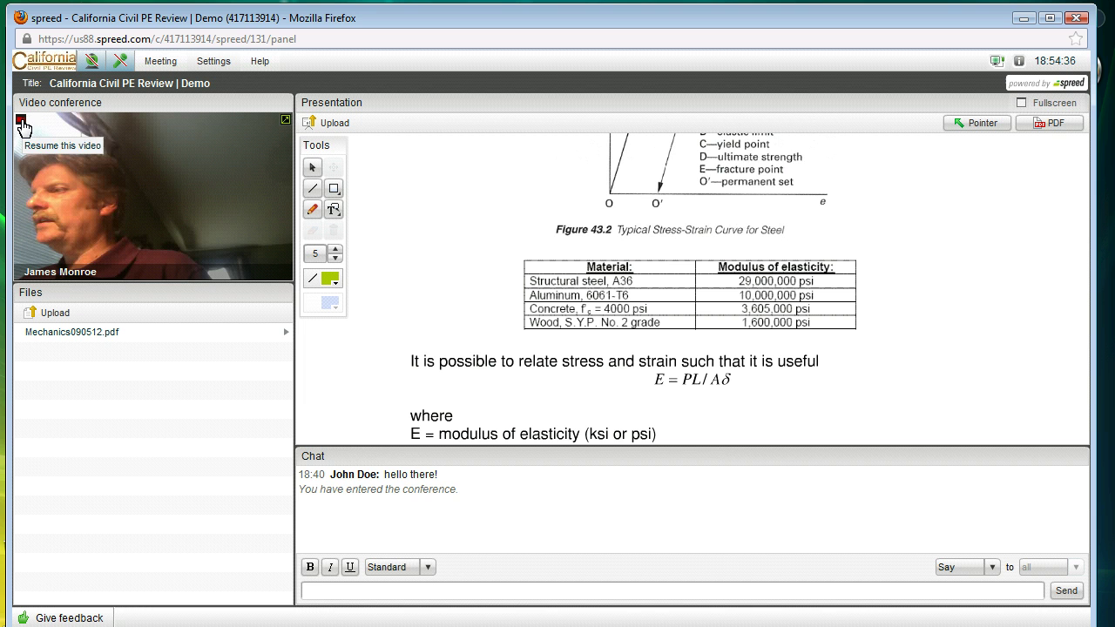
pyautogui.click(21, 121)
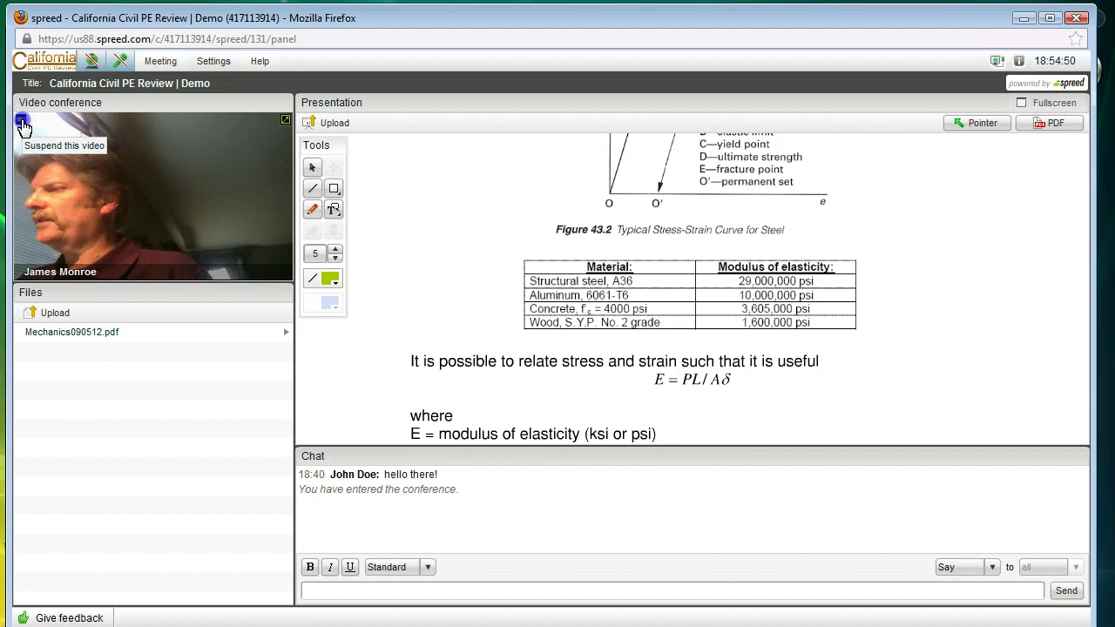
pyautogui.click(20, 121)
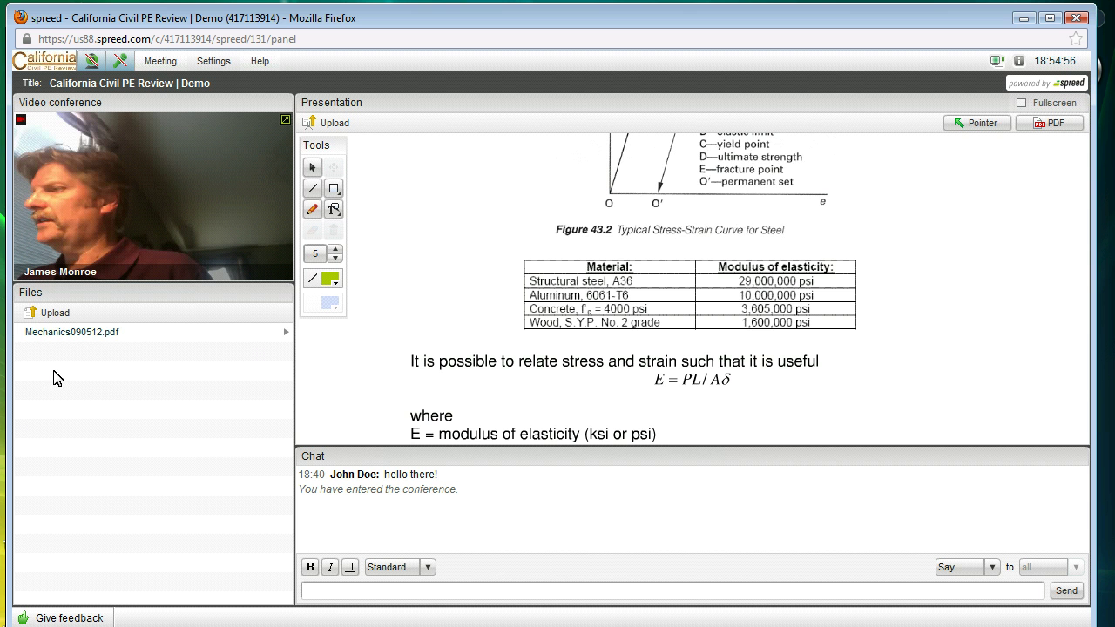
# Download the shared file Mechanics090512.pdf from the meeting and allow the blocked page redirect so it loads.
pyautogui.click(100, 339)
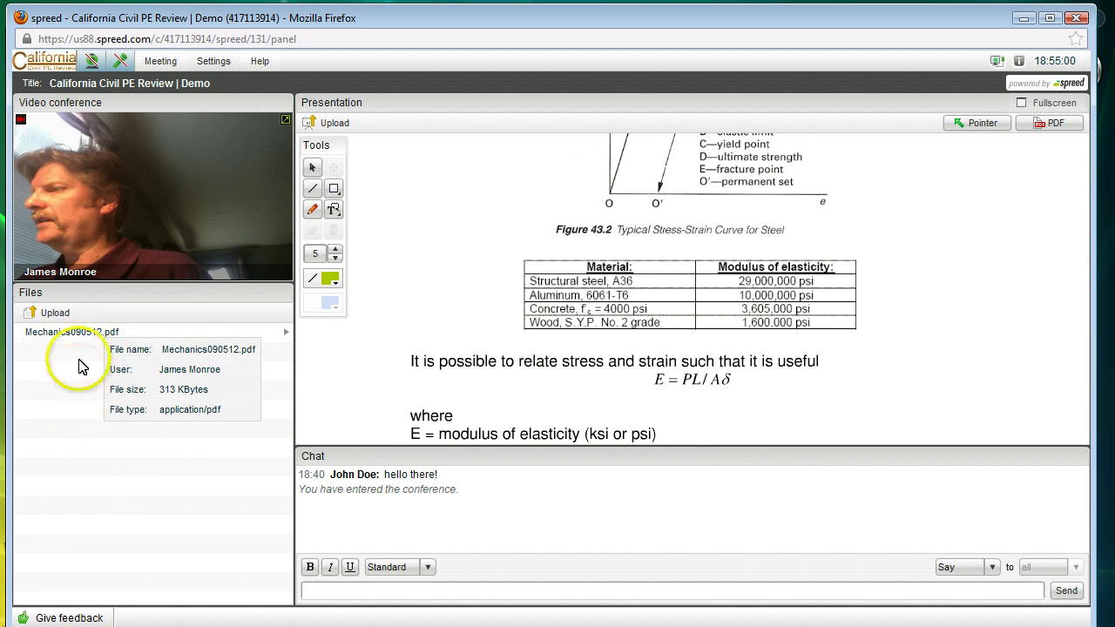
pyautogui.click(101, 335)
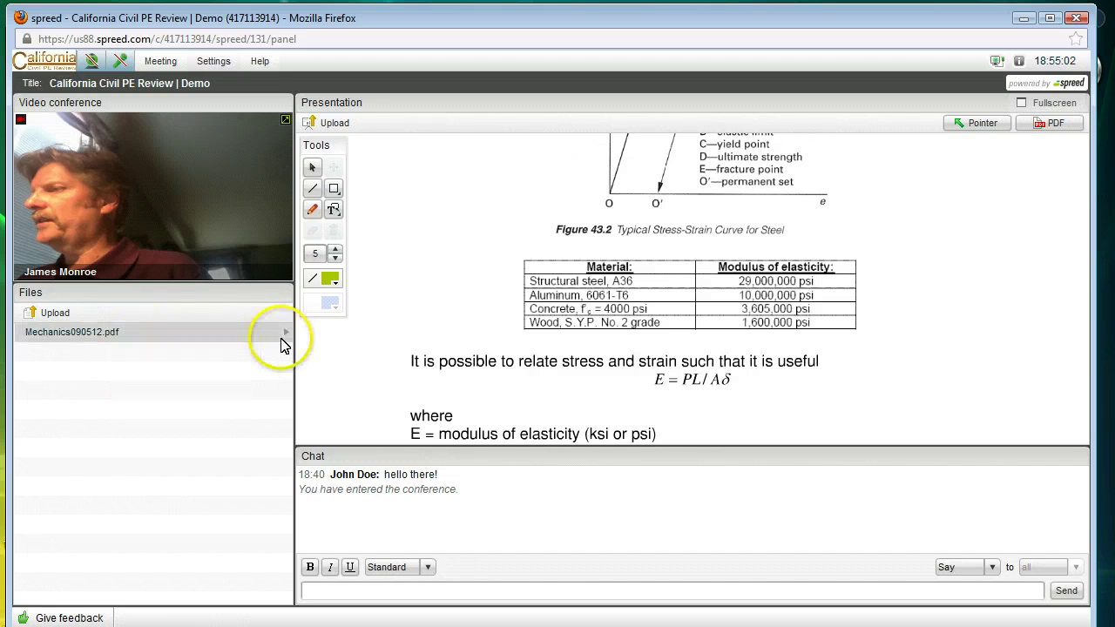
pyautogui.click(288, 338)
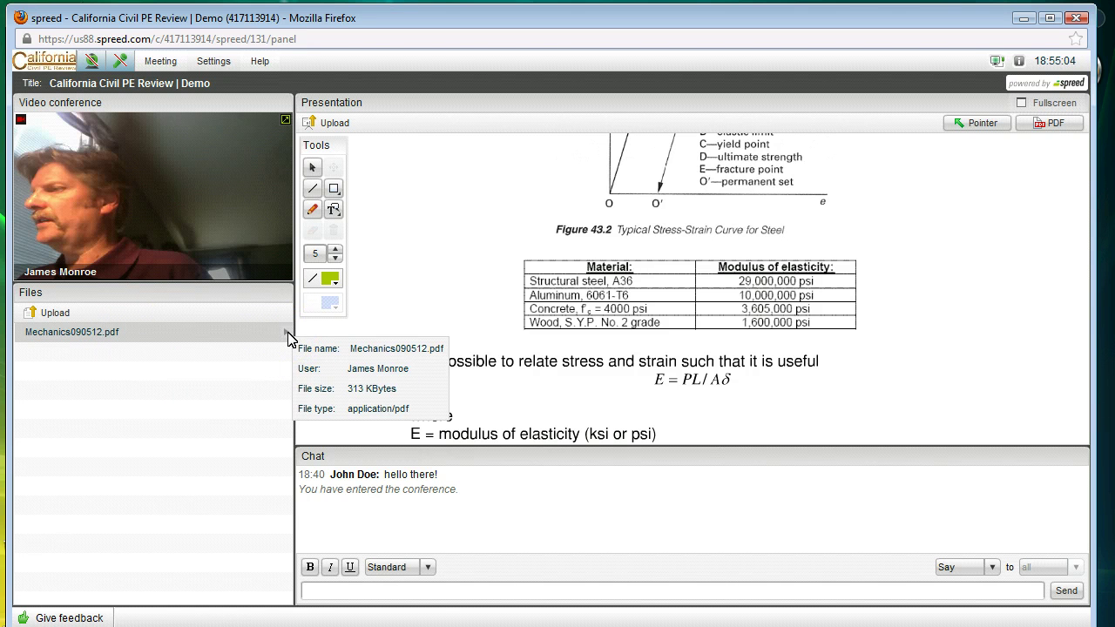
pyautogui.click(290, 334)
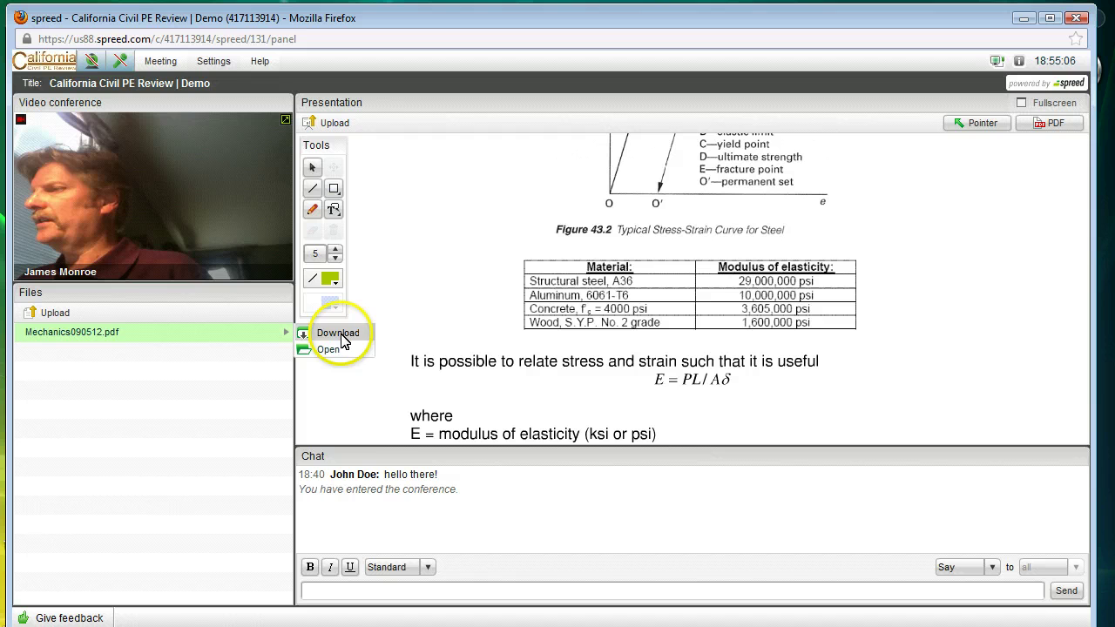
pyautogui.click(343, 351)
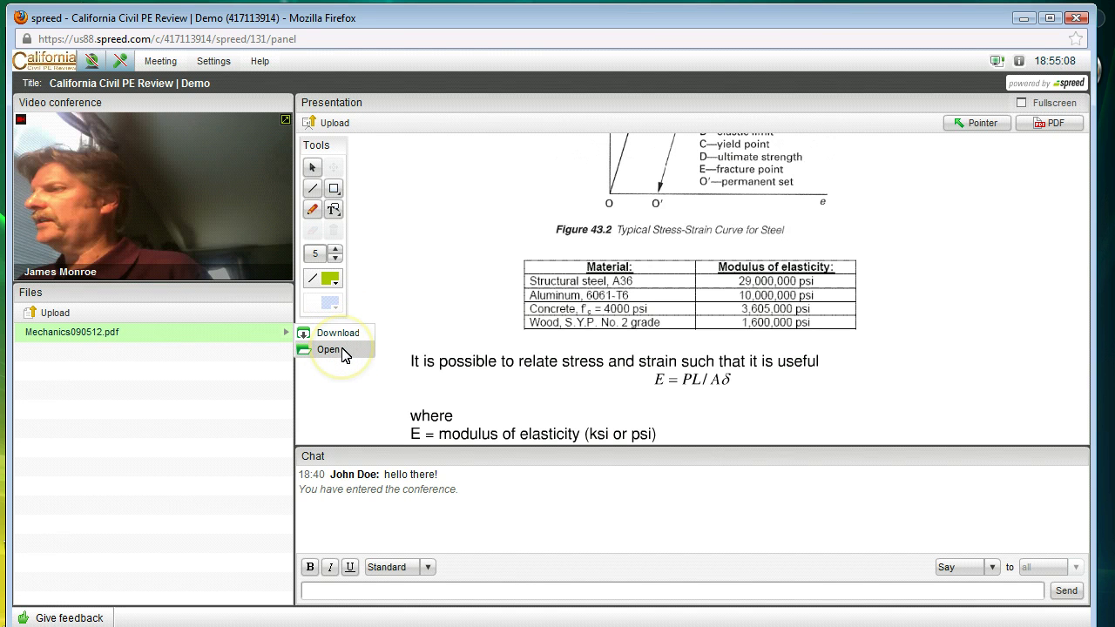
pyautogui.click(347, 335)
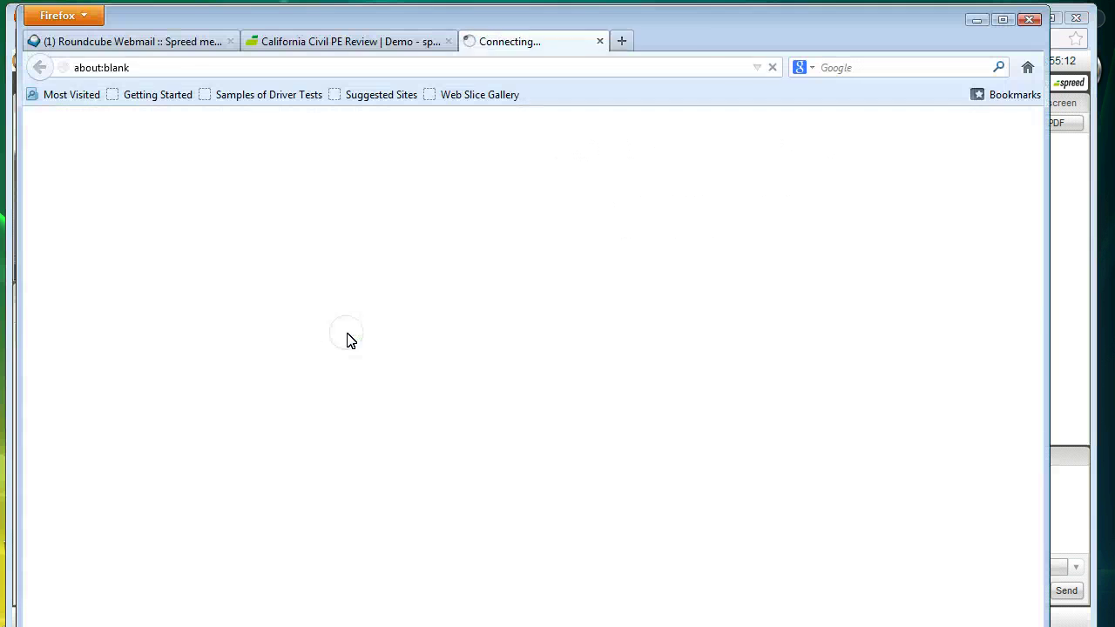
pyautogui.click(444, 349)
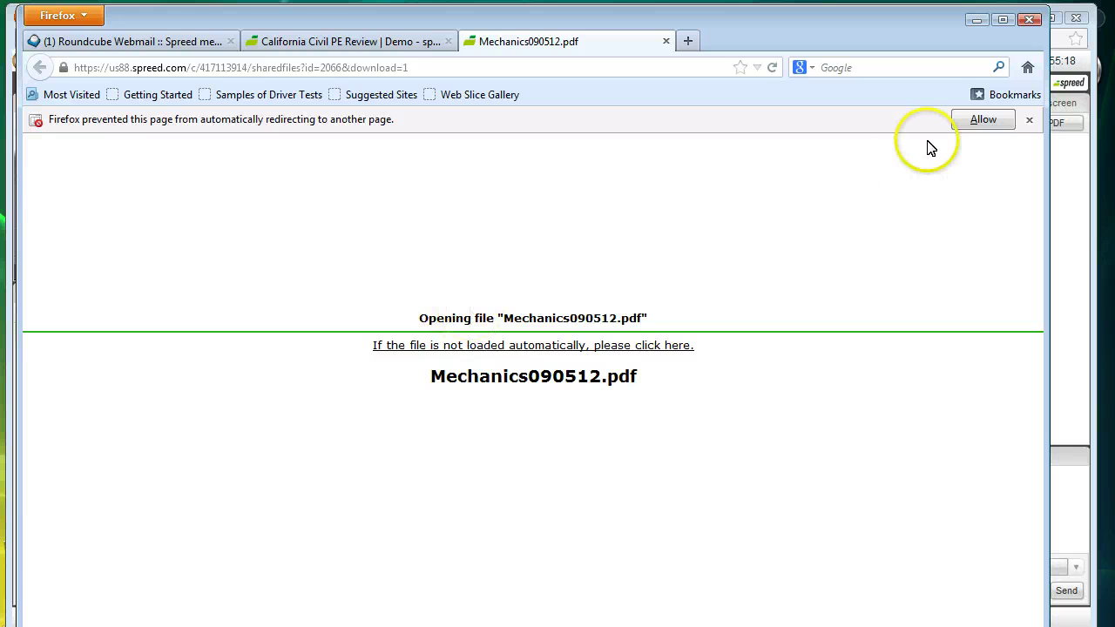
pyautogui.click(972, 124)
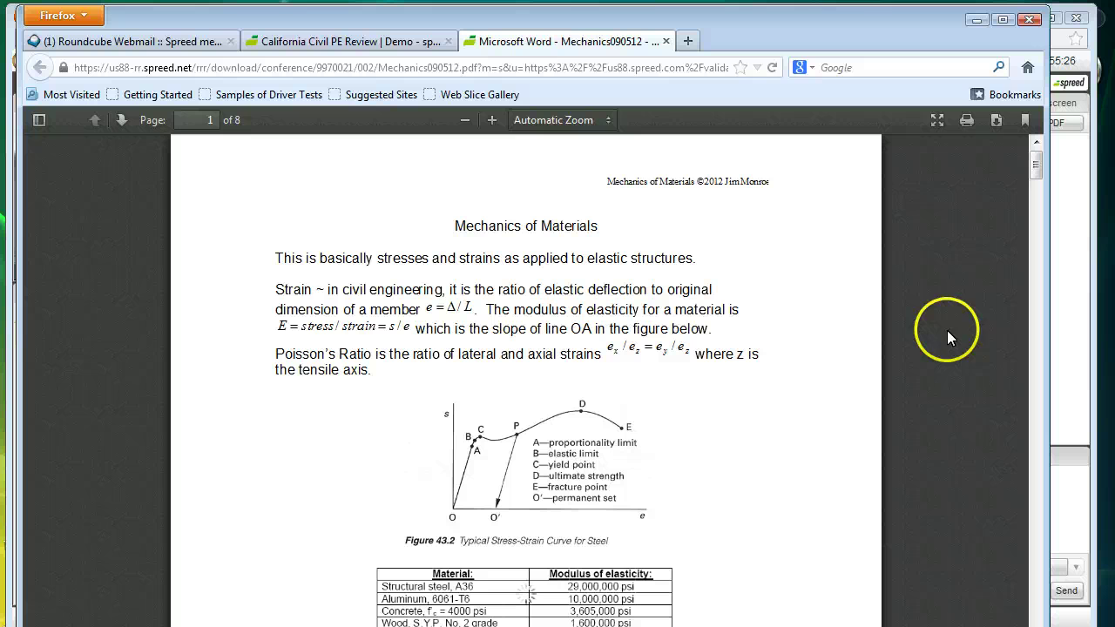
# Check the save options for Mechanics090512.pdf, cancel the download, and minimize the browser window to return to the meeting.
pyautogui.click(996, 124)
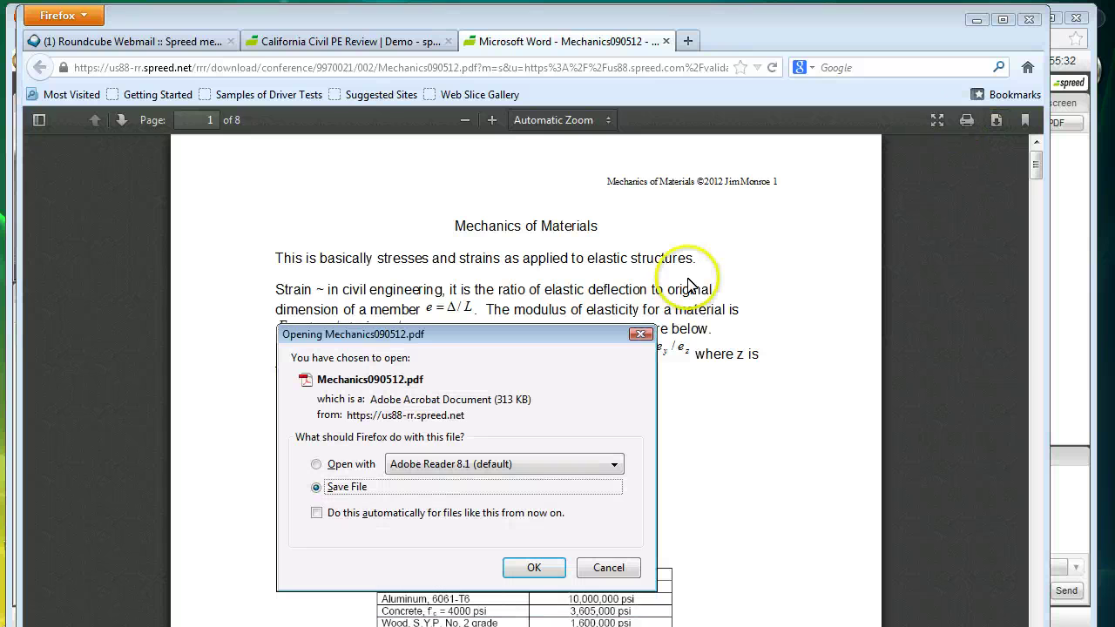
pyautogui.click(346, 487)
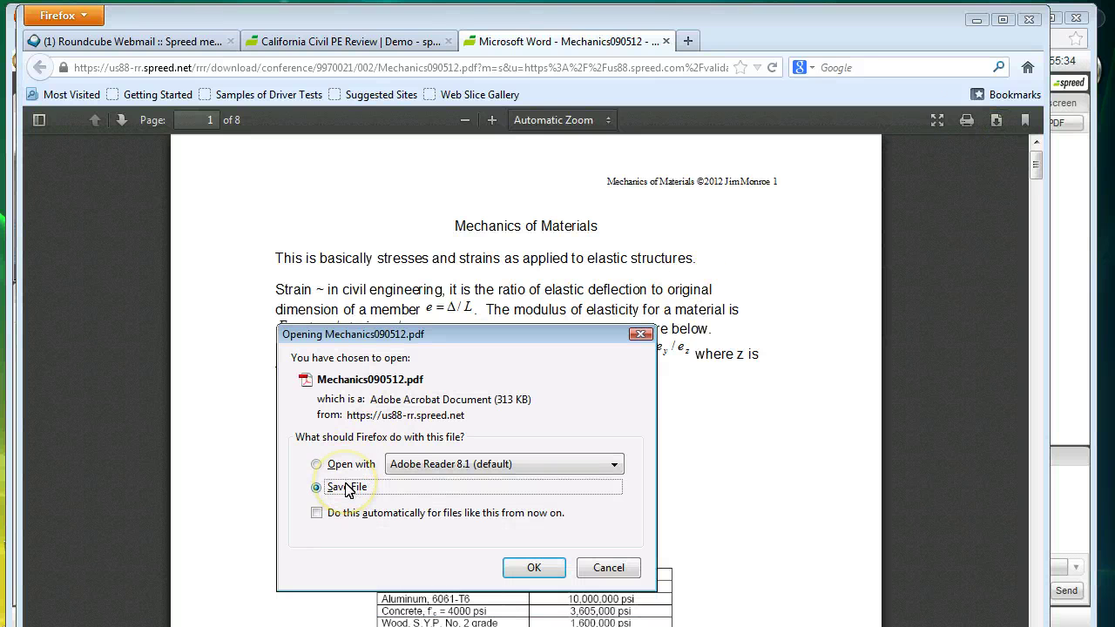
pyautogui.click(600, 571)
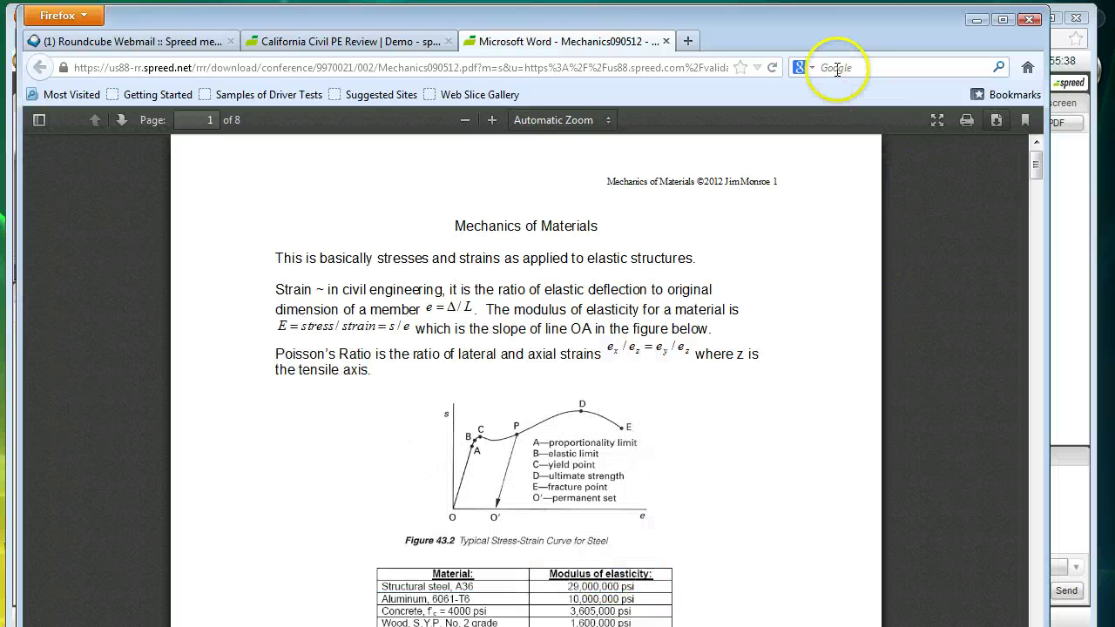
pyautogui.click(975, 19)
pyautogui.click(884, 136)
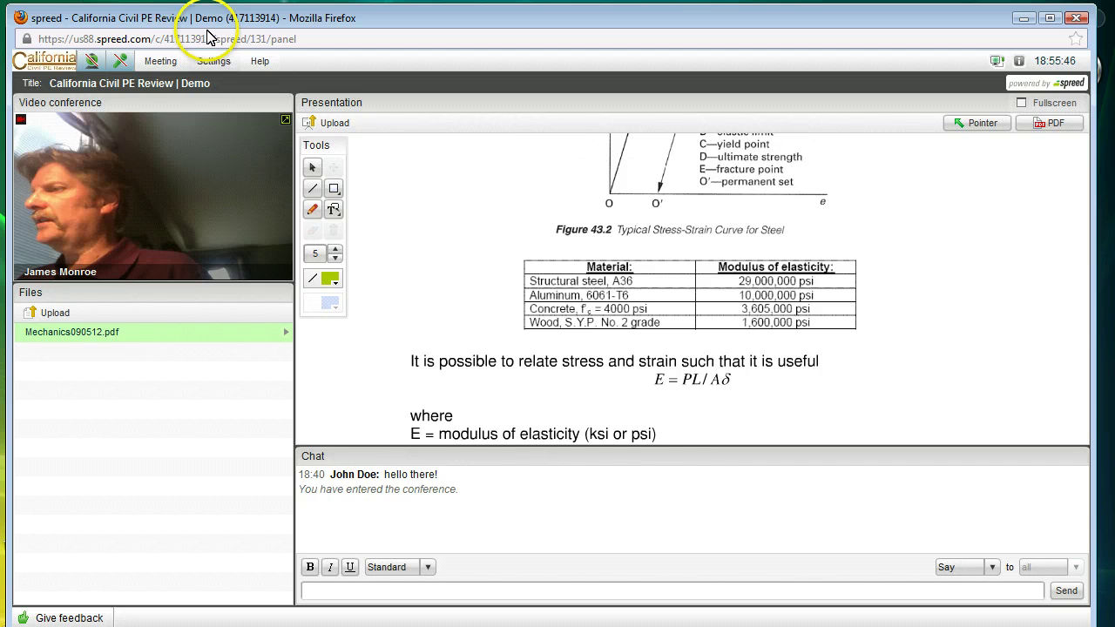
# Check the microphone settings, close them, and turn on the microphone for the meeting.
pyautogui.click(205, 62)
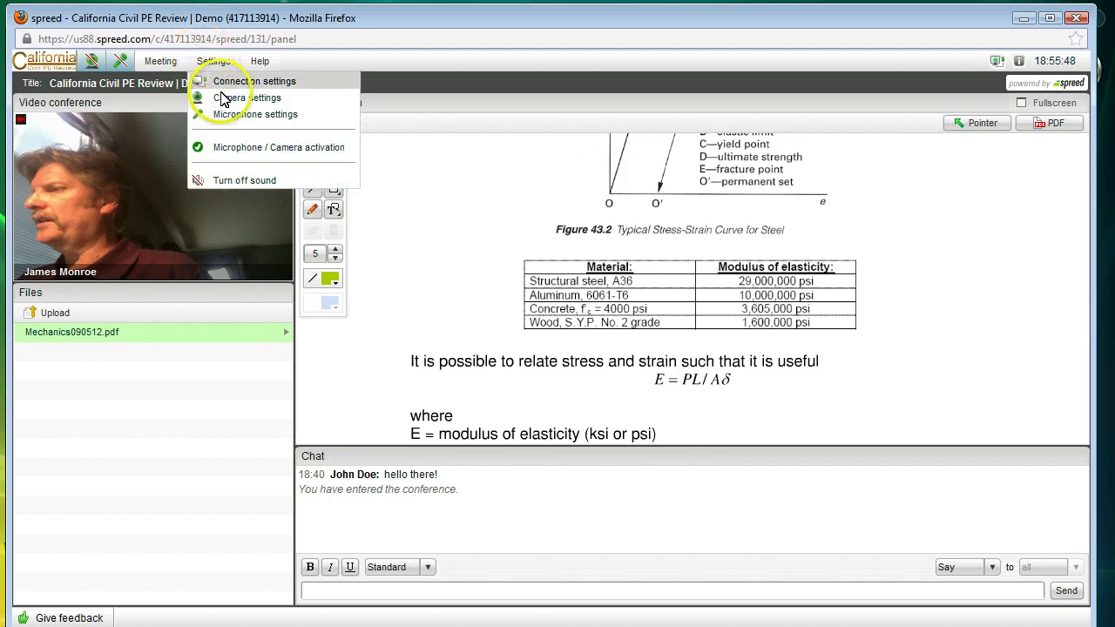
pyautogui.click(229, 115)
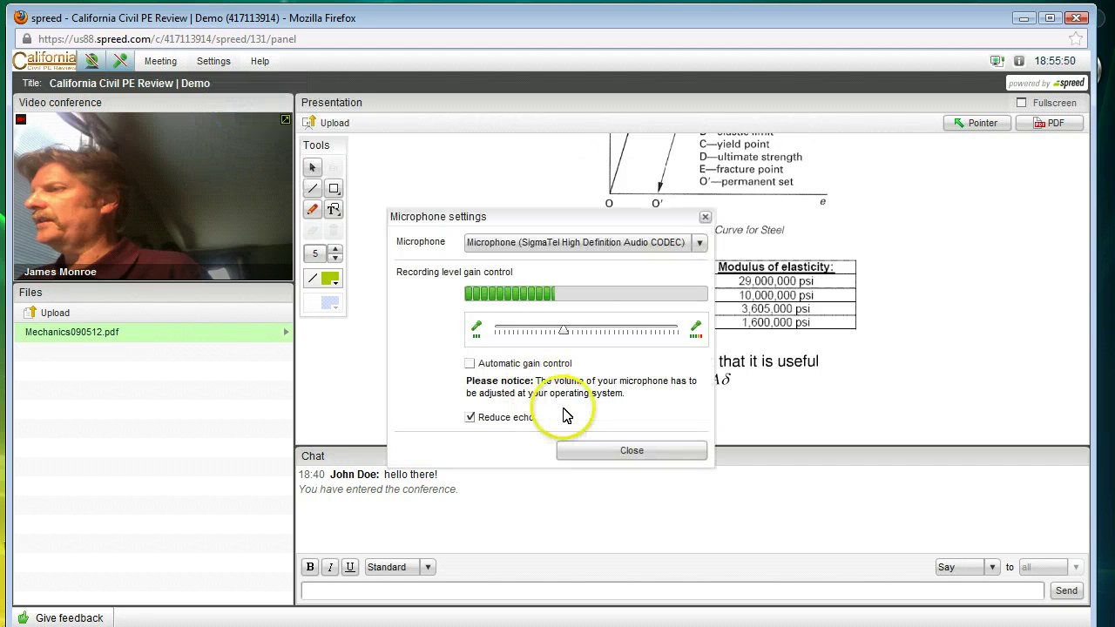
pyautogui.click(706, 222)
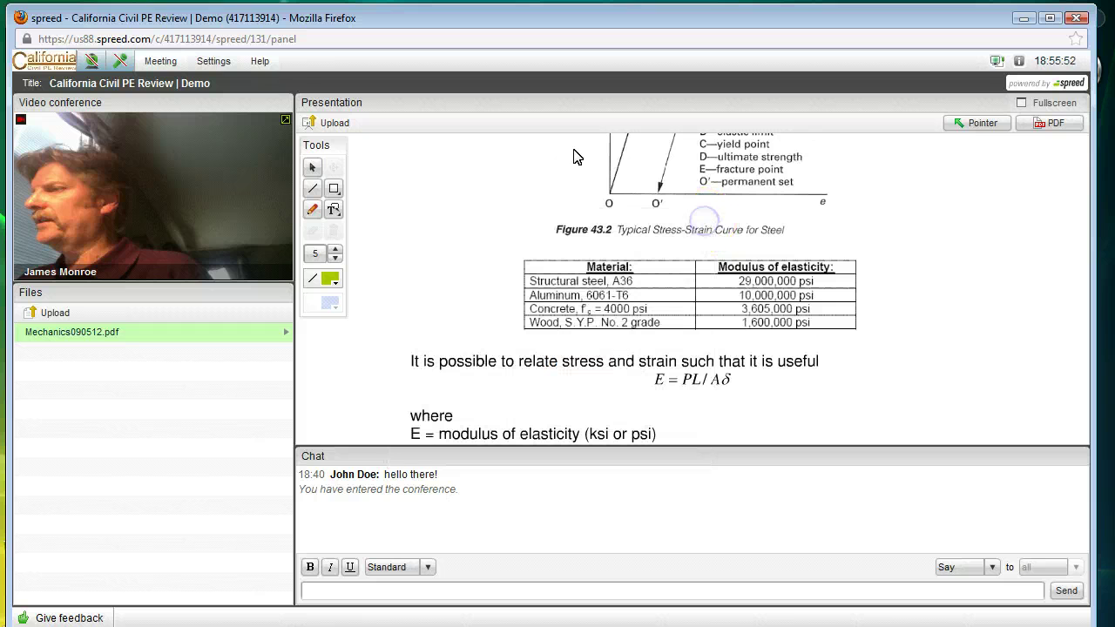
pyautogui.click(120, 66)
pyautogui.click(120, 65)
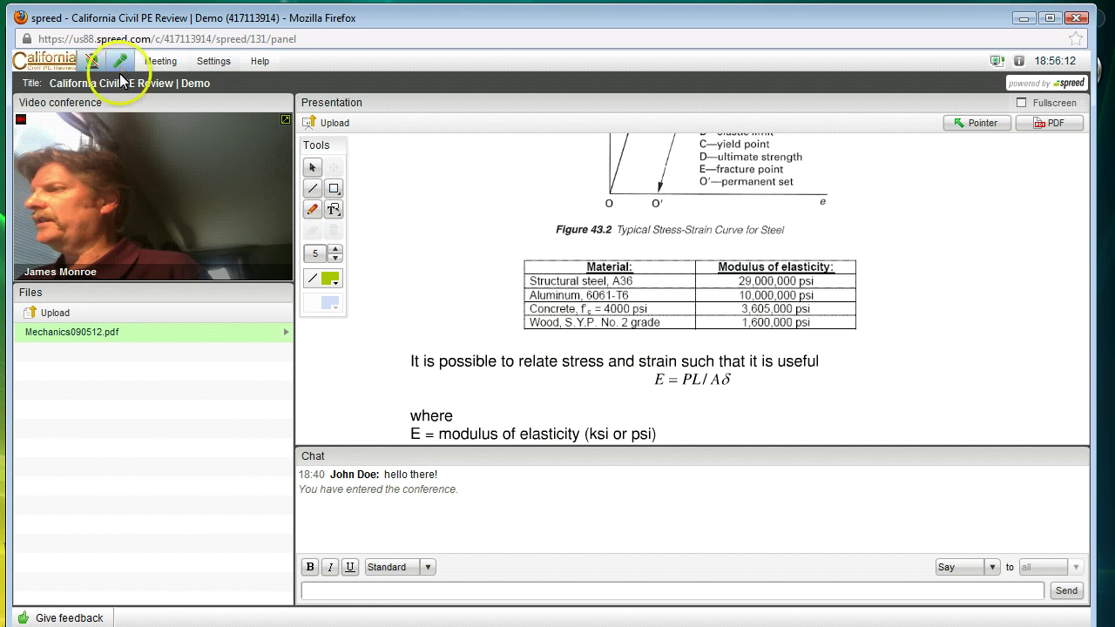
# Show the chat message field and the available feedback reactions, then close the reaction list without sending one.
pyautogui.click(310, 590)
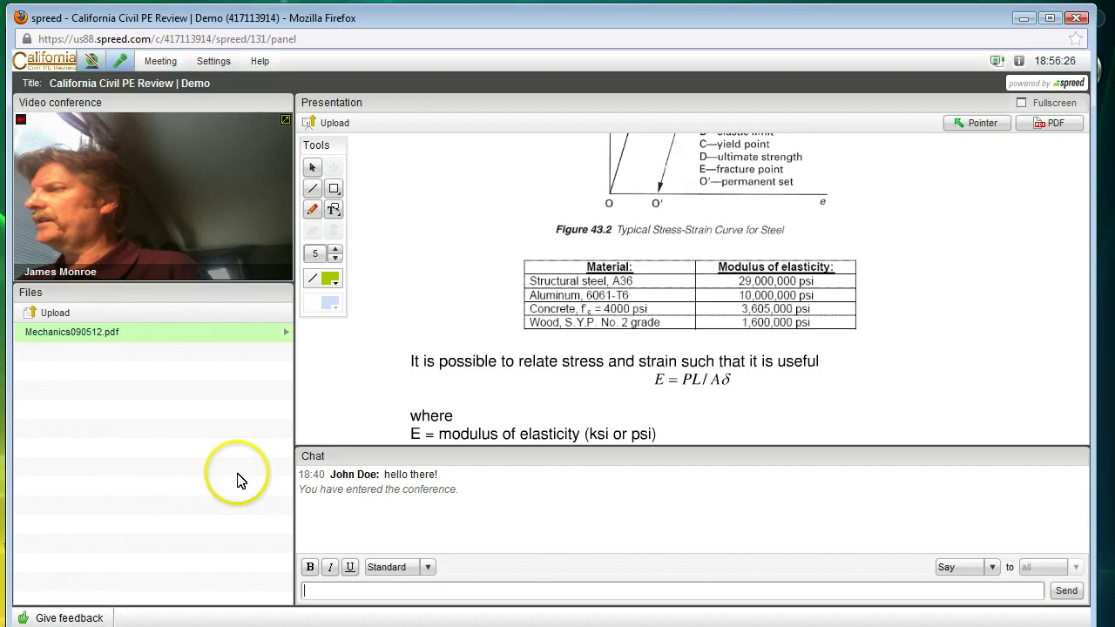
pyautogui.click(54, 618)
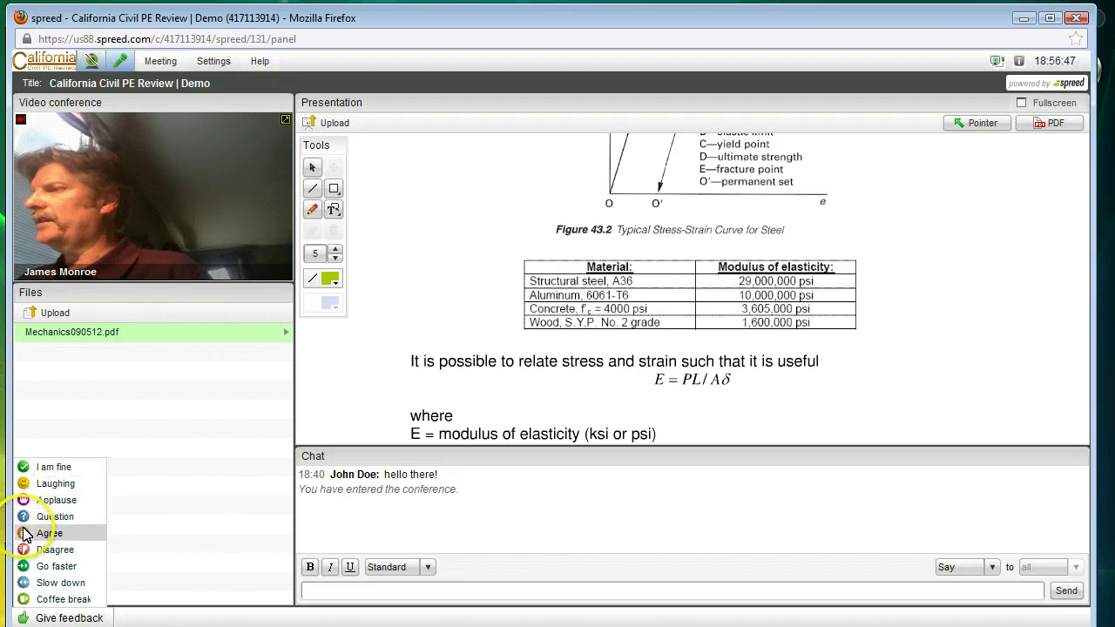
pyautogui.click(24, 566)
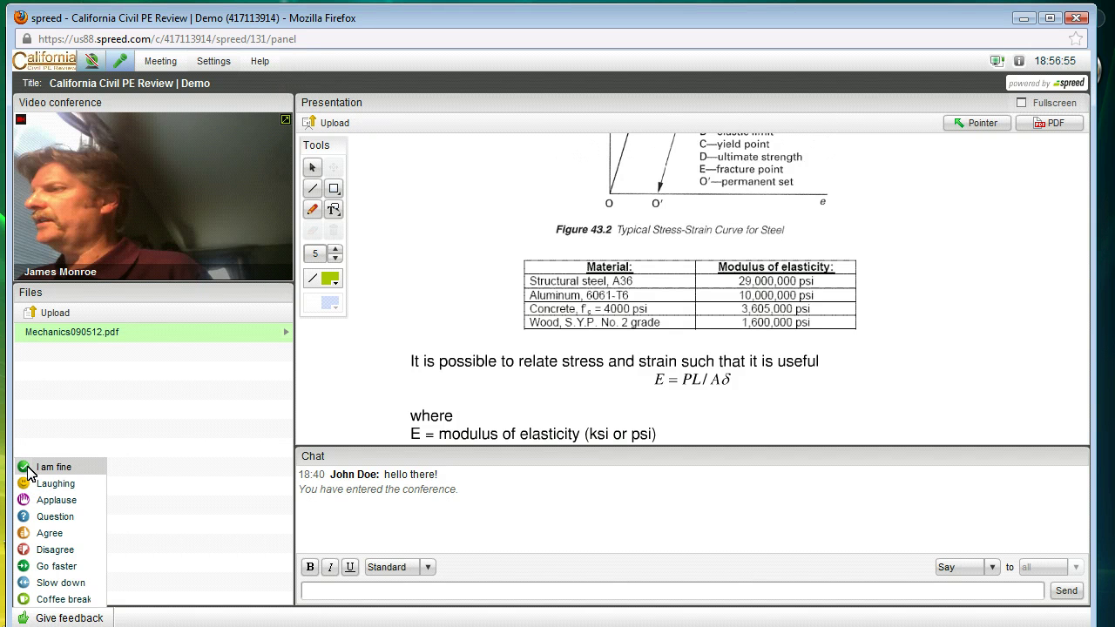
pyautogui.click(130, 415)
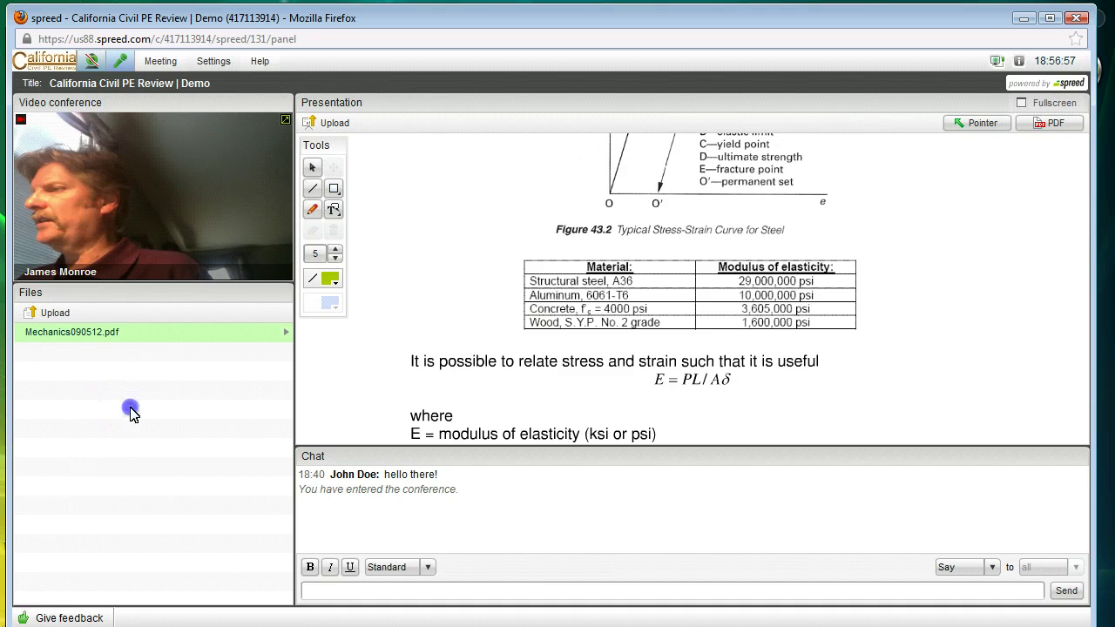
pyautogui.click(193, 455)
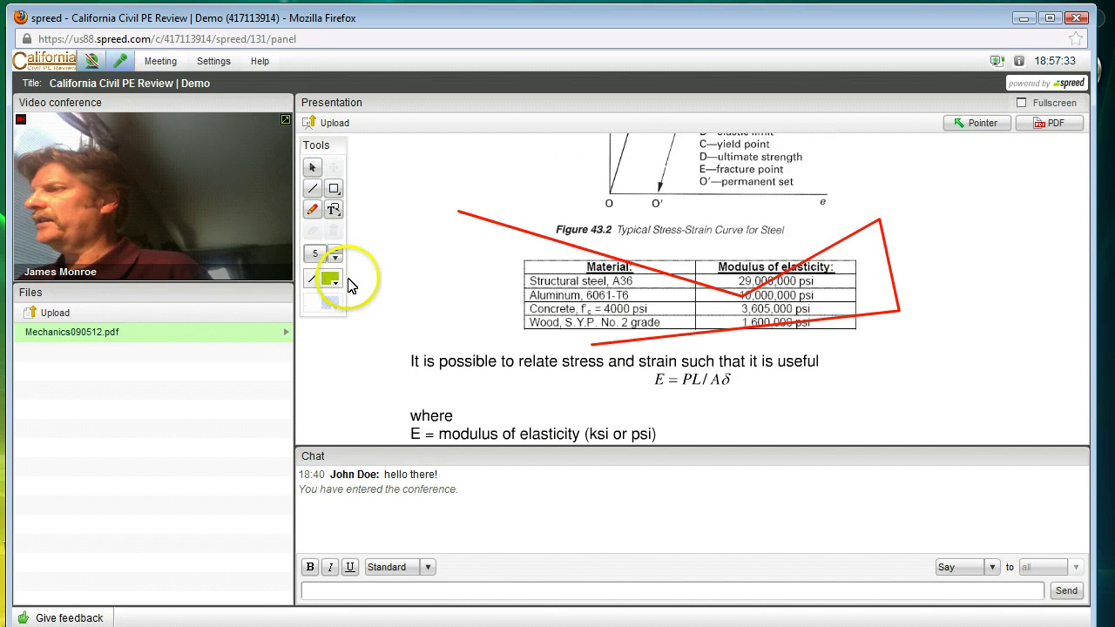
# Turn on the presentation pointer, view the details of the shared file Mechanics090512.pdf, and turn the pointer off again.
pyautogui.click(974, 123)
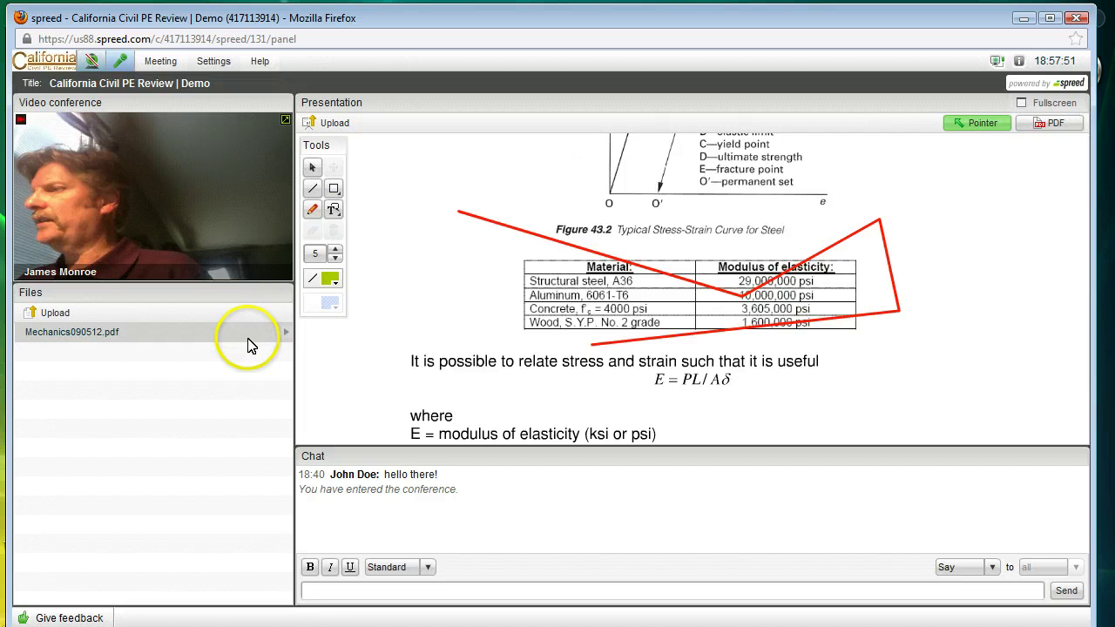
pyautogui.moveTo(257, 341)
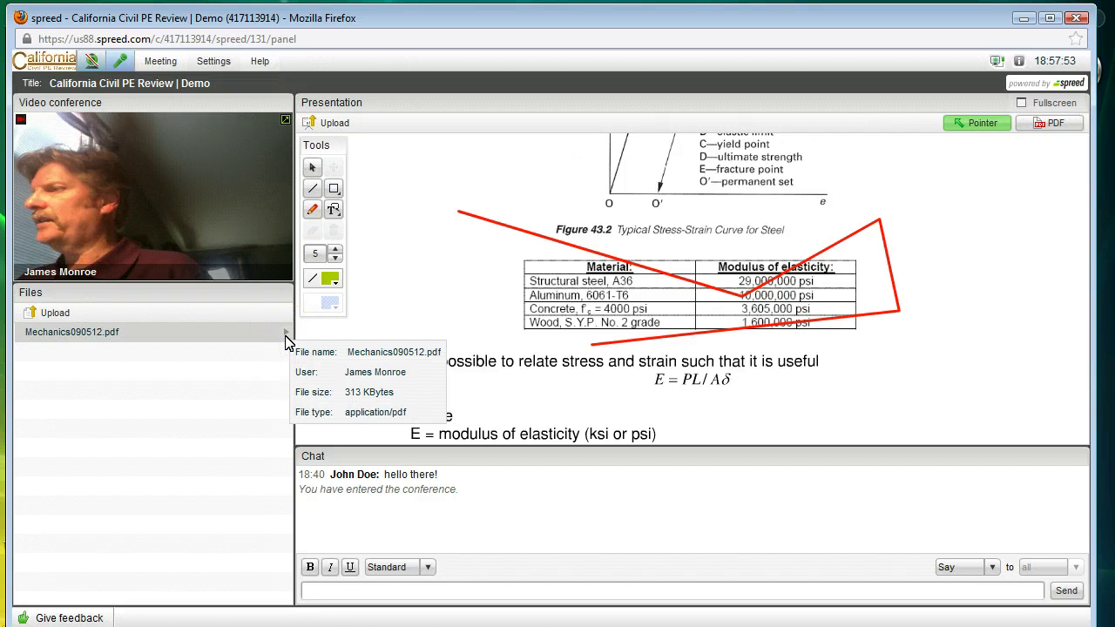
pyautogui.click(285, 338)
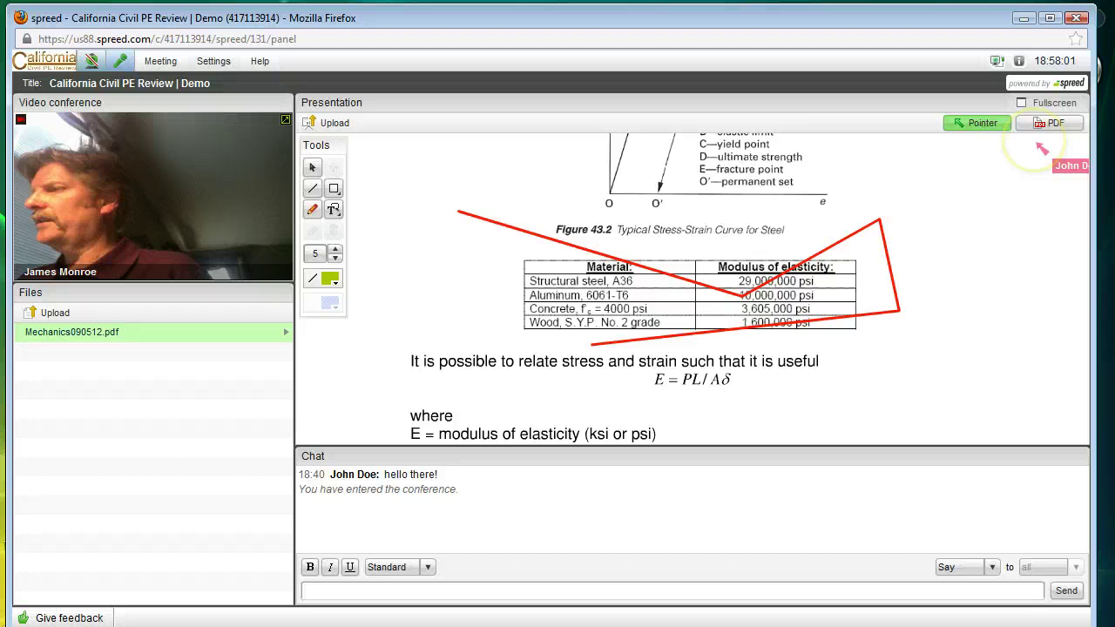
pyautogui.click(982, 123)
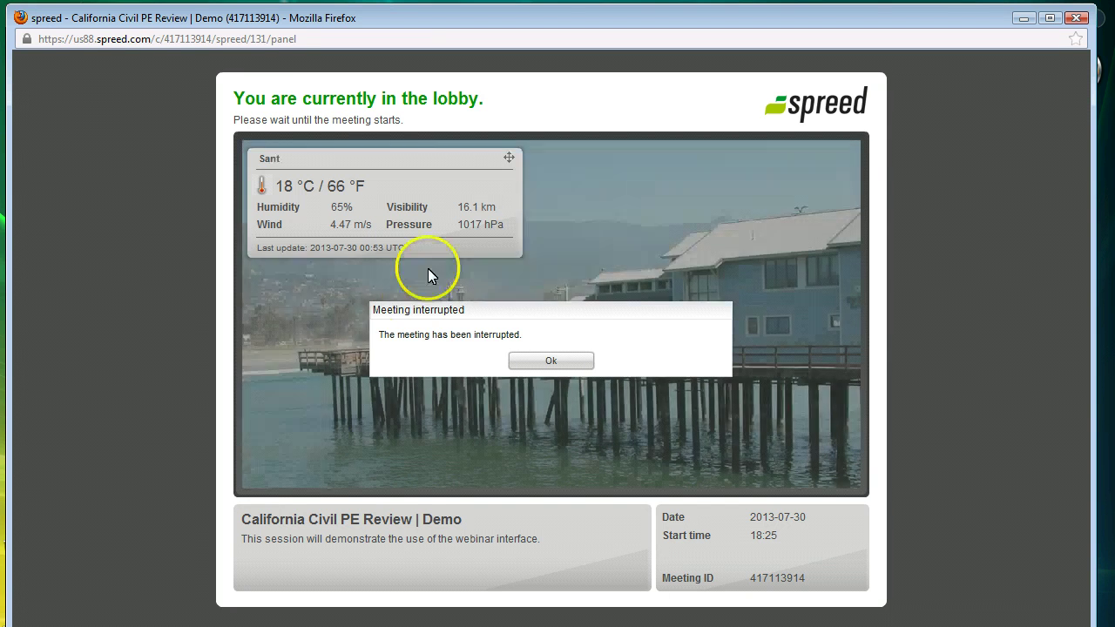
# Dismiss the notice about the interrupted meeting.
pyautogui.click(529, 363)
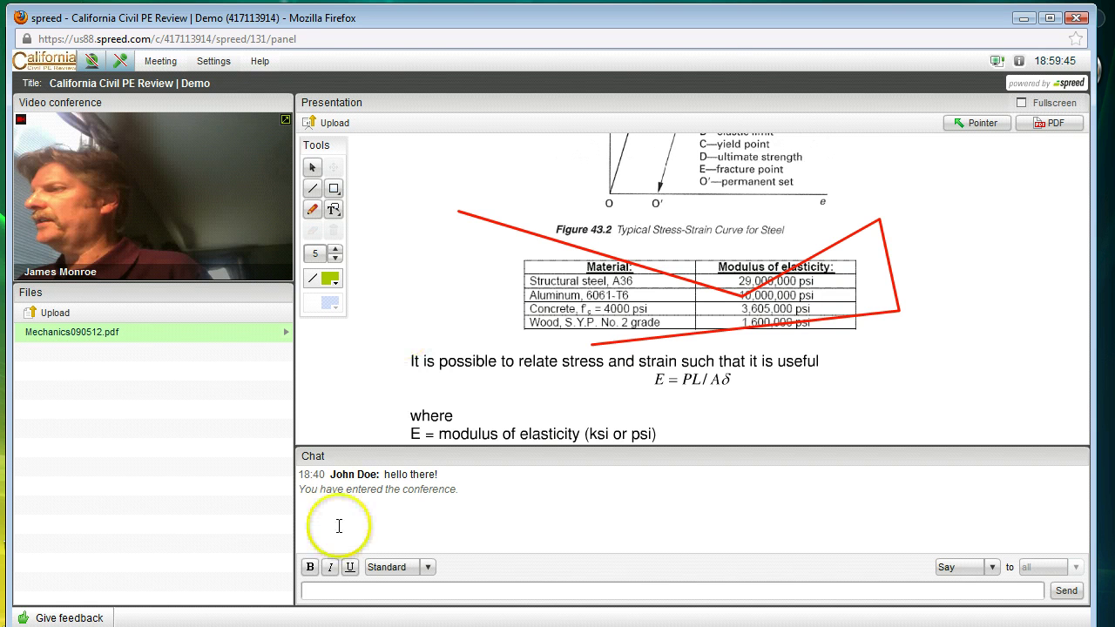
# Review the meeting's welcome page and the webmail invitation in the browser, then minimize it to return to the meeting.
pyautogui.hotkey('alt', 'Tab')
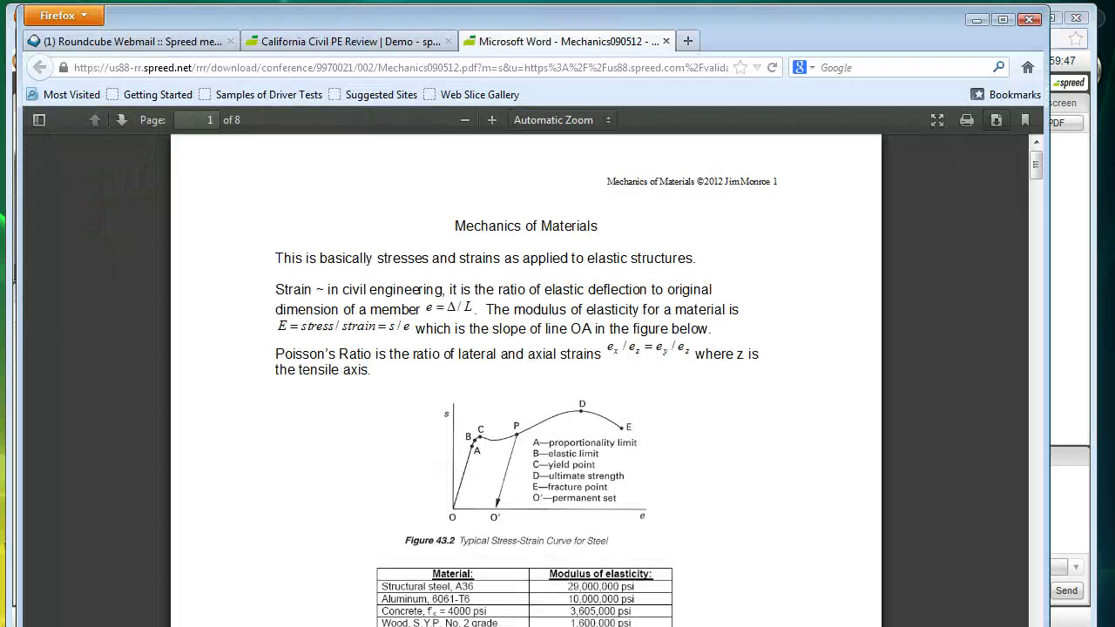
pyautogui.click(357, 41)
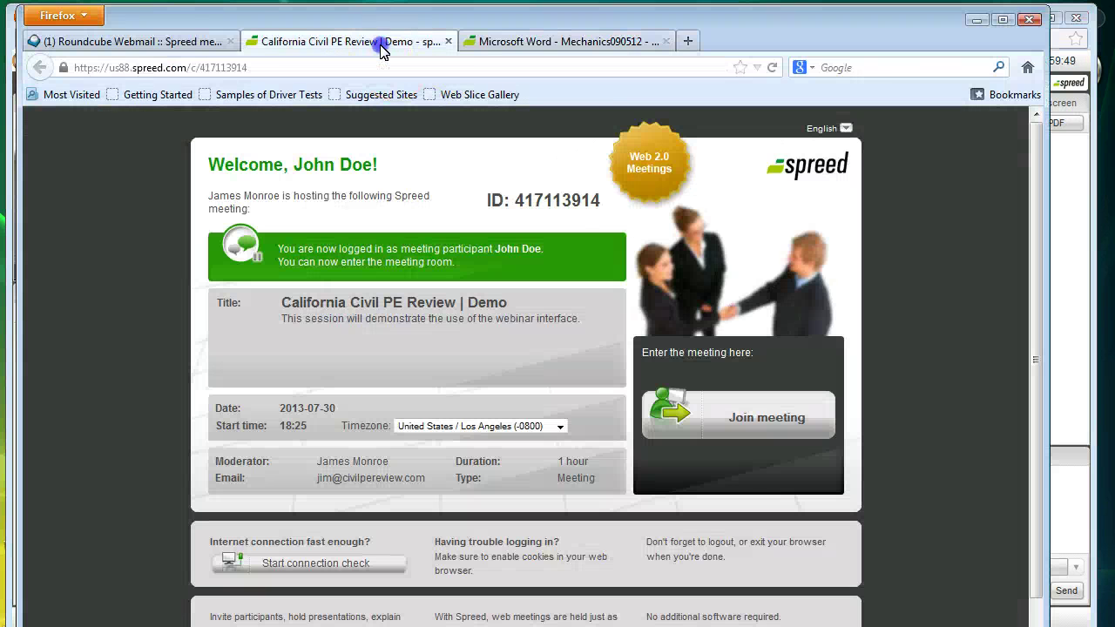
pyautogui.click(193, 39)
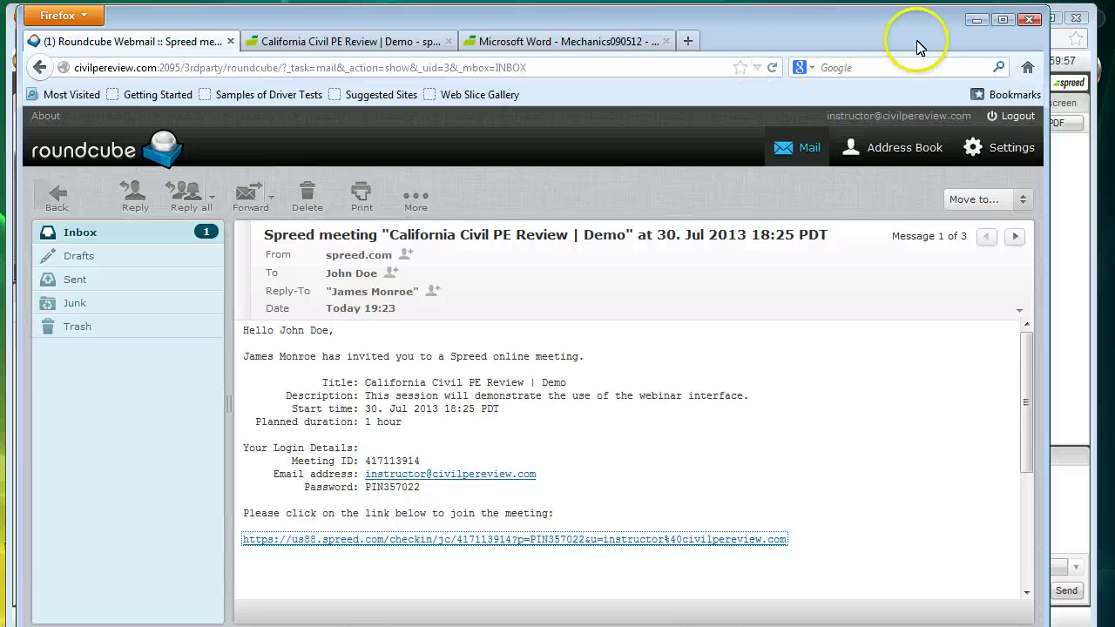
pyautogui.click(977, 22)
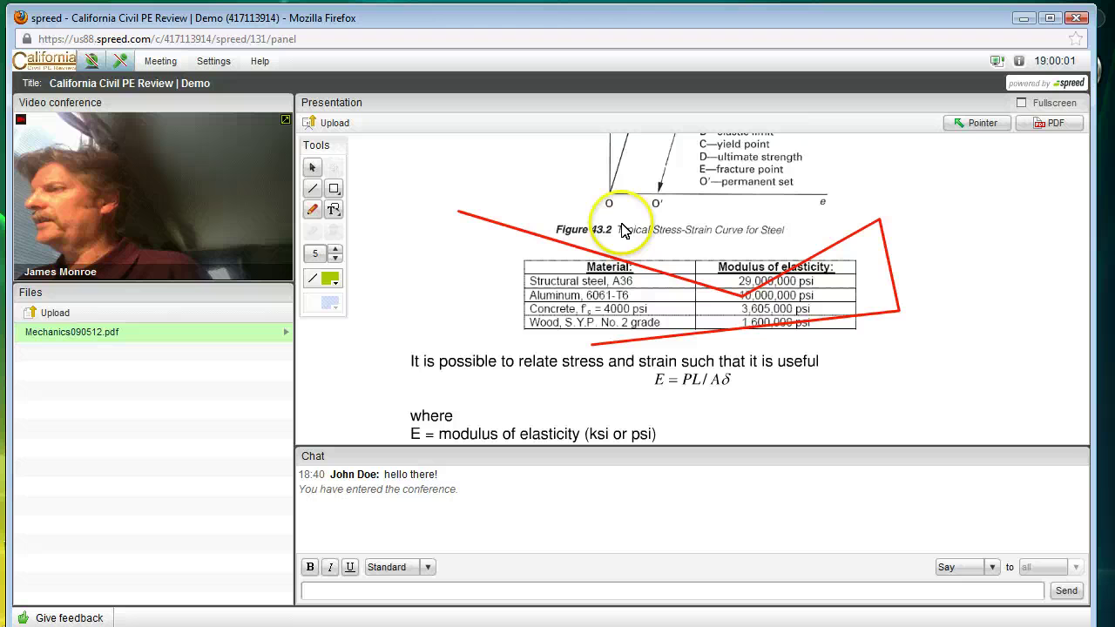